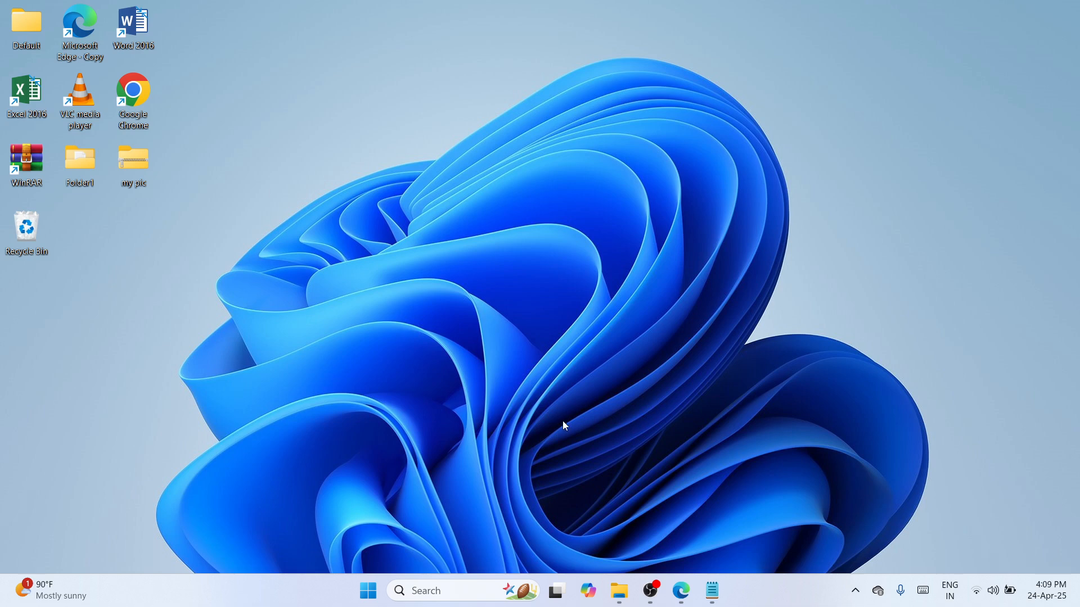
pyautogui.click(435, 585)
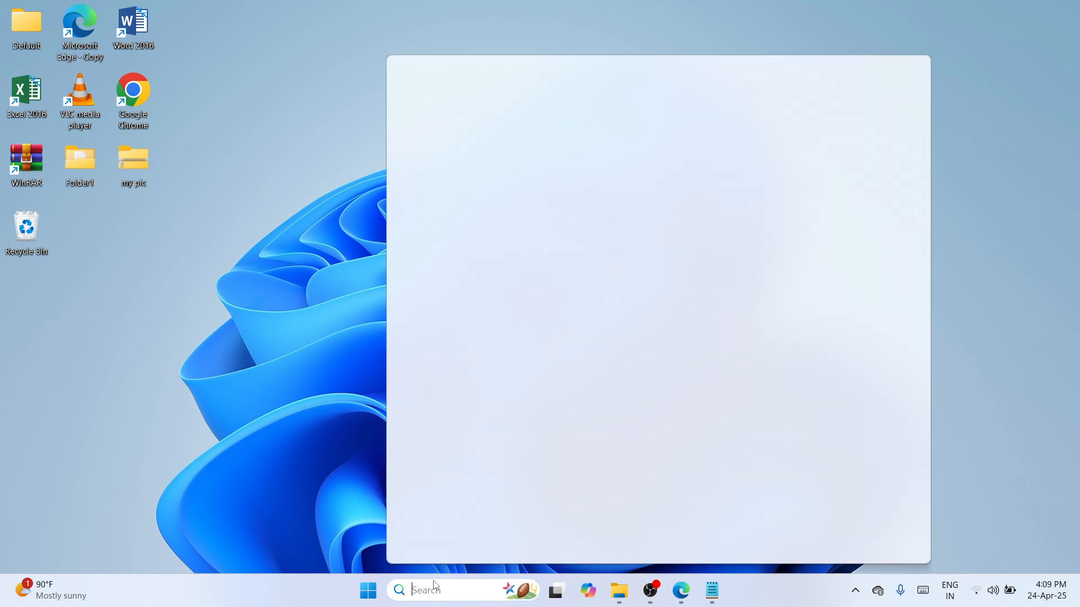
pyautogui.write('chrome')
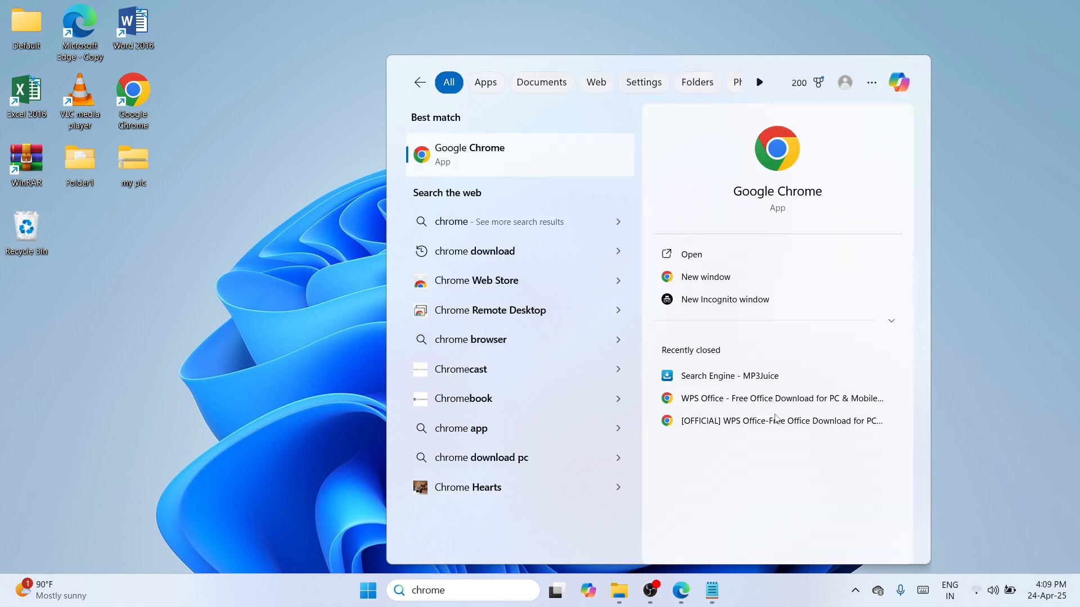
pyautogui.click(739, 259)
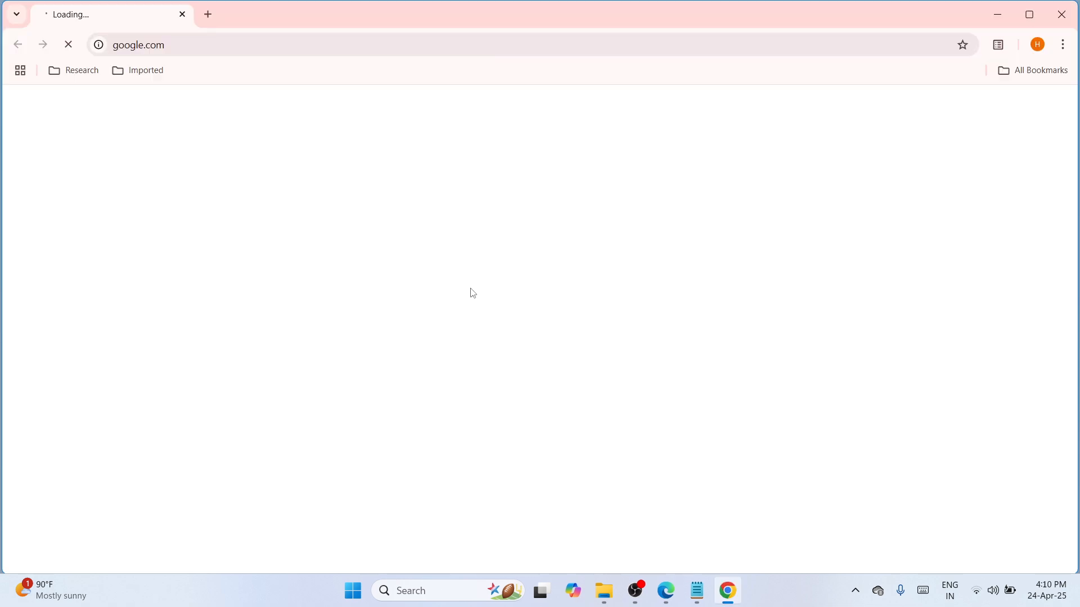
pyautogui.click(371, 53)
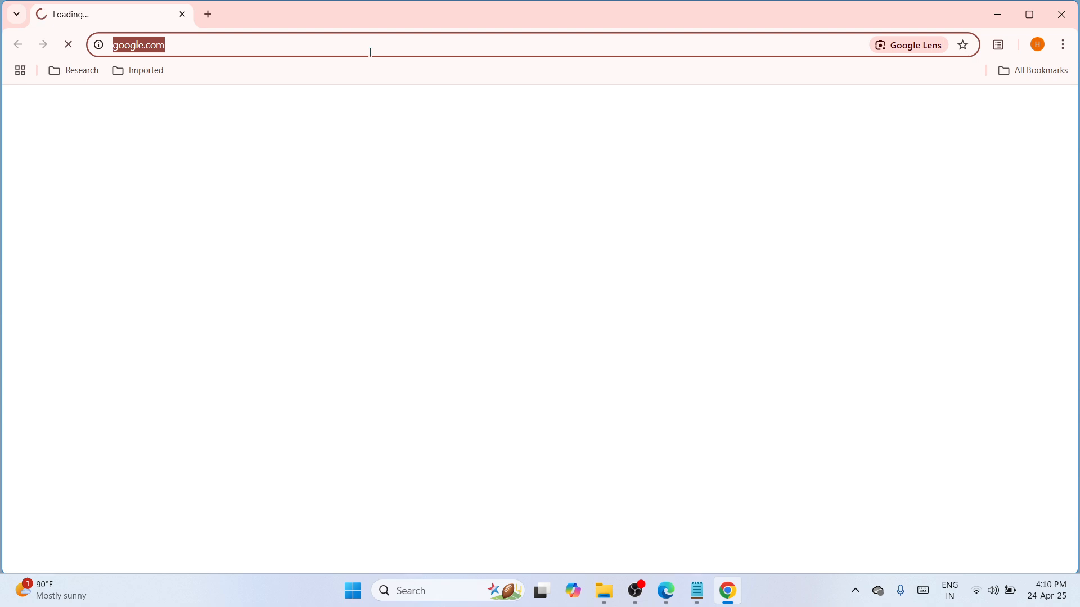
pyautogui.hotkey('ctrl', 'v')
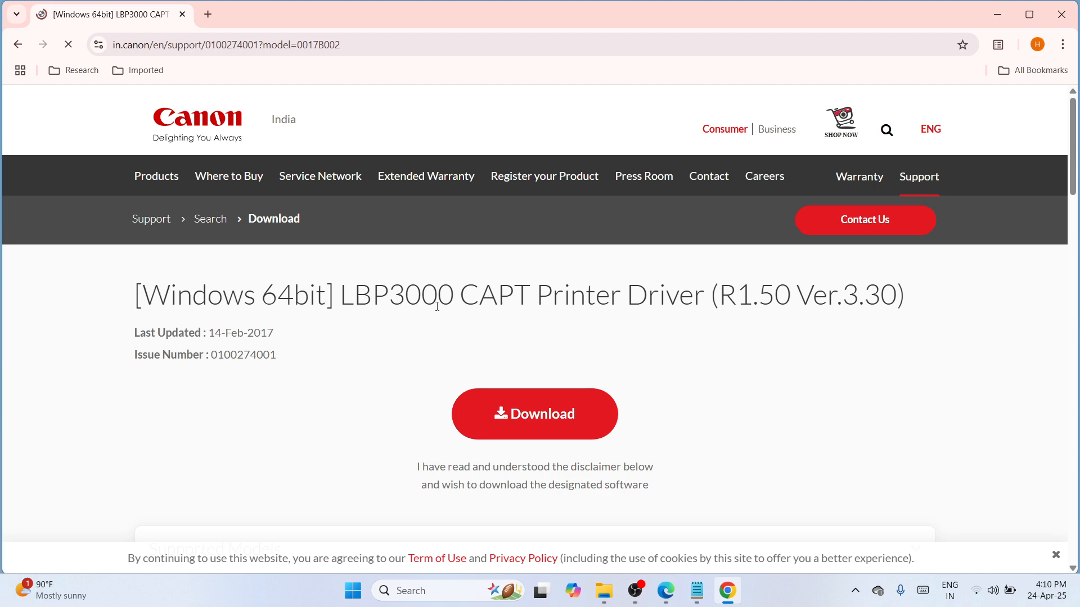
# Download the Windows 64-bit LBP3000 CAPT Printer Driver and show the downloaded file in its folder.
pyautogui.click(539, 419)
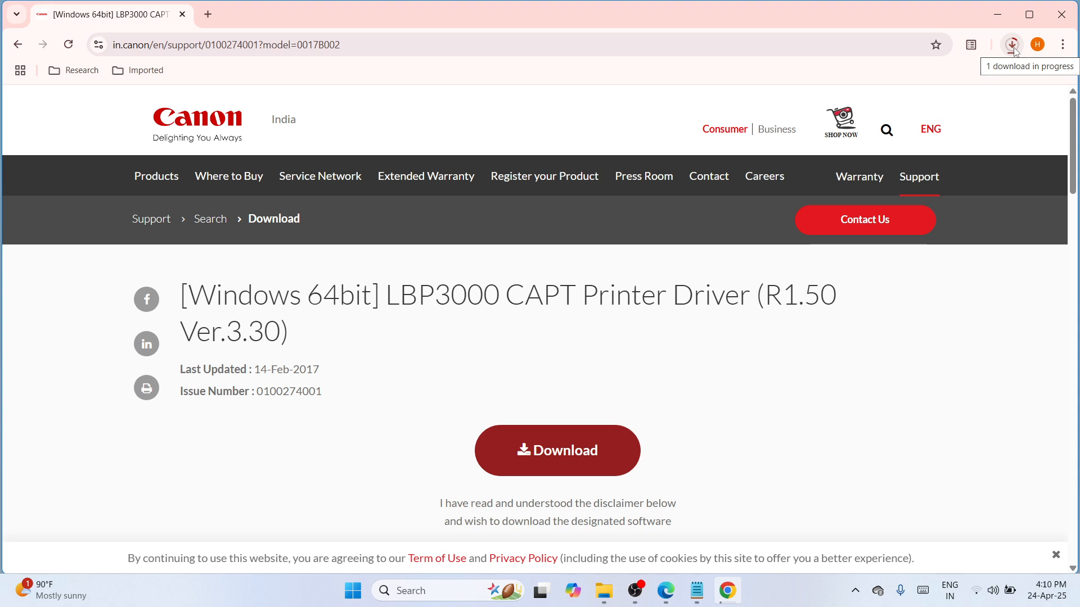
pyautogui.click(1015, 50)
pyautogui.click(1022, 49)
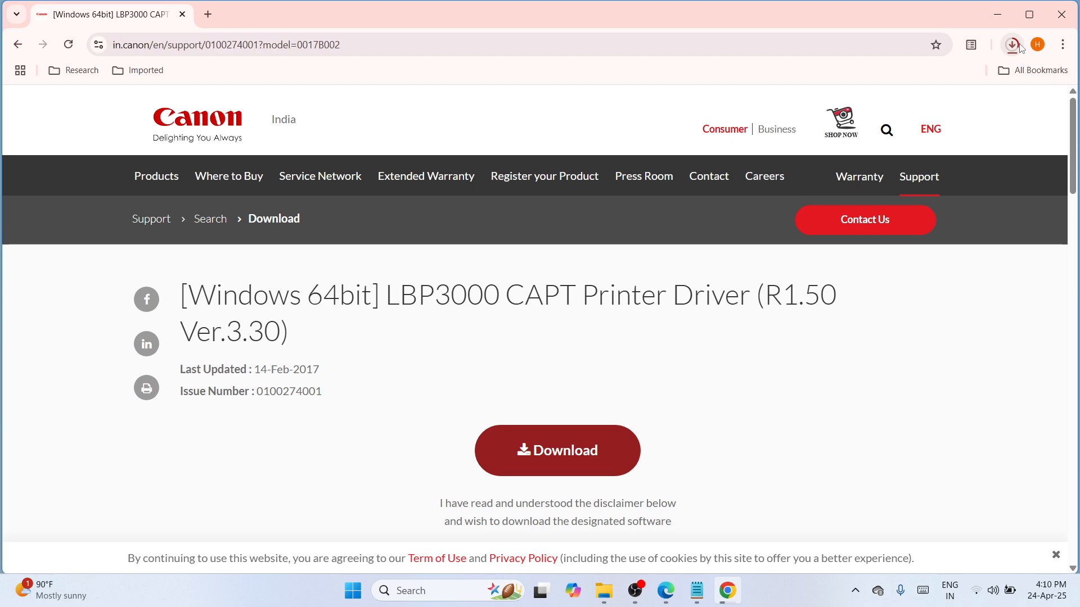
pyautogui.click(1022, 49)
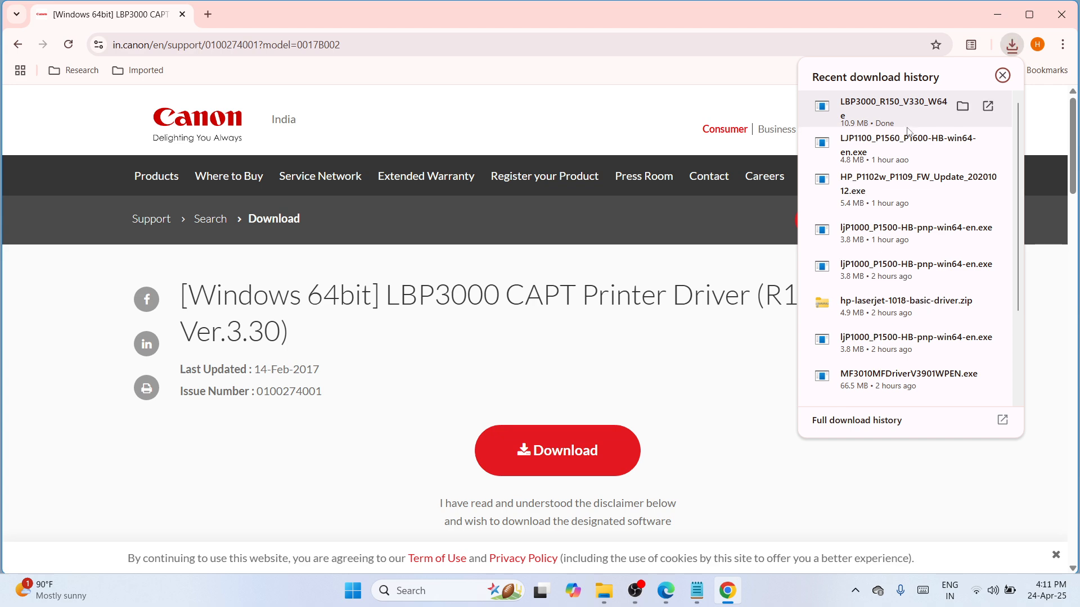
pyautogui.click(962, 106)
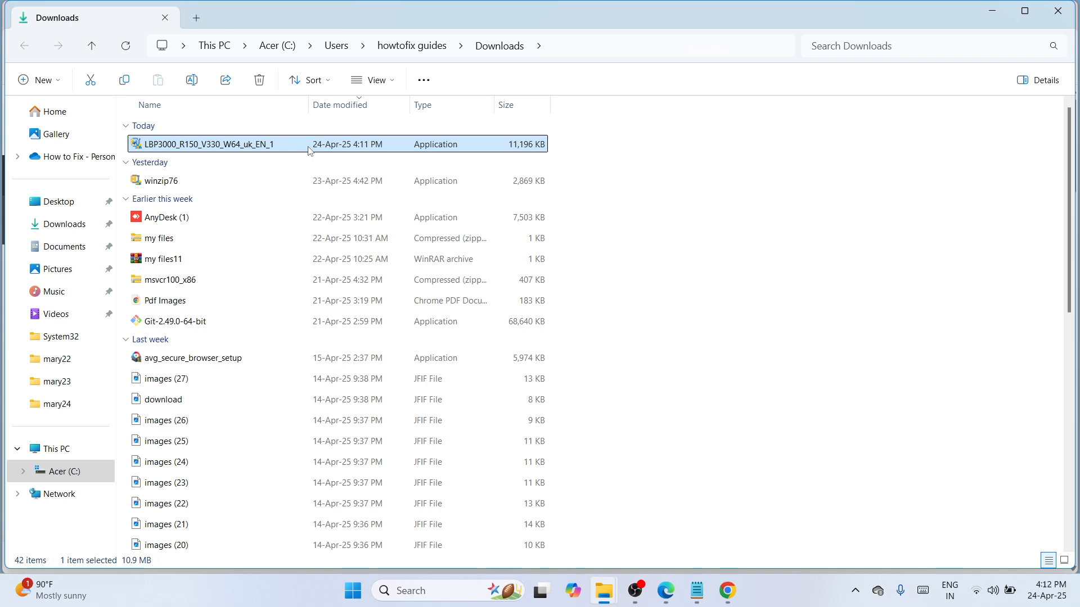
# Move the LBP3000_R150_V330_W64_uk_EN_1 installer from Downloads to an open area of the desktop, closing the folder and browser windows.
pyautogui.click(91, 81)
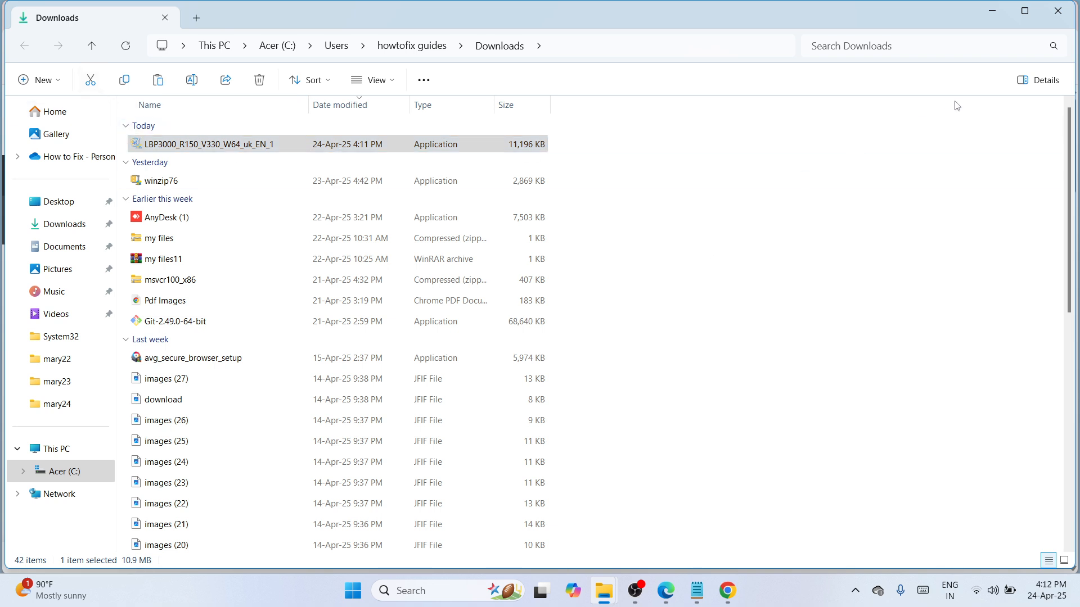
pyautogui.click(1058, 12)
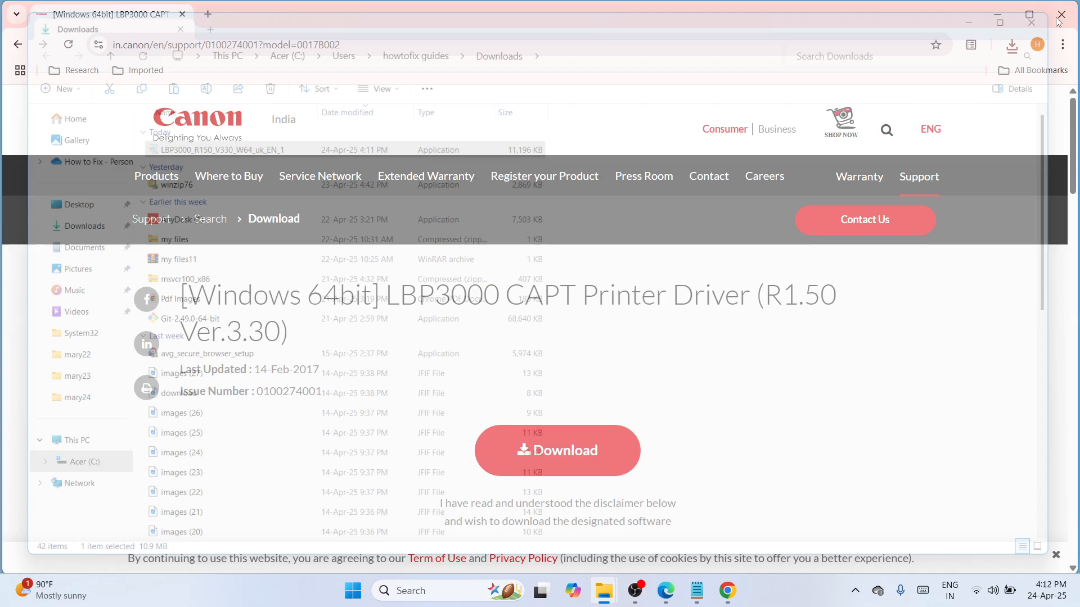
pyautogui.click(1064, 15)
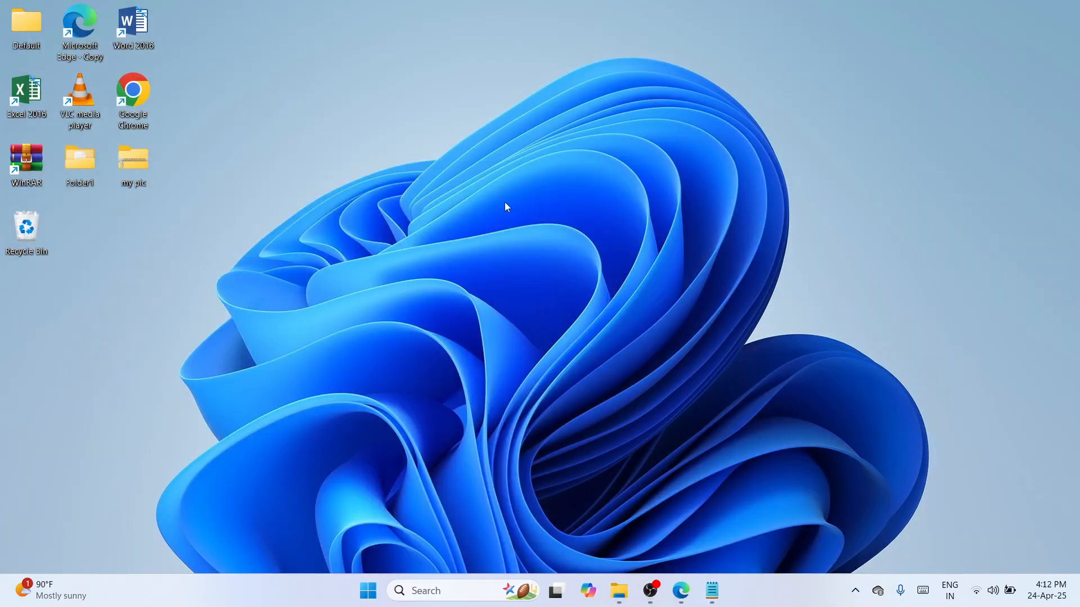
pyautogui.rightClick(492, 182)
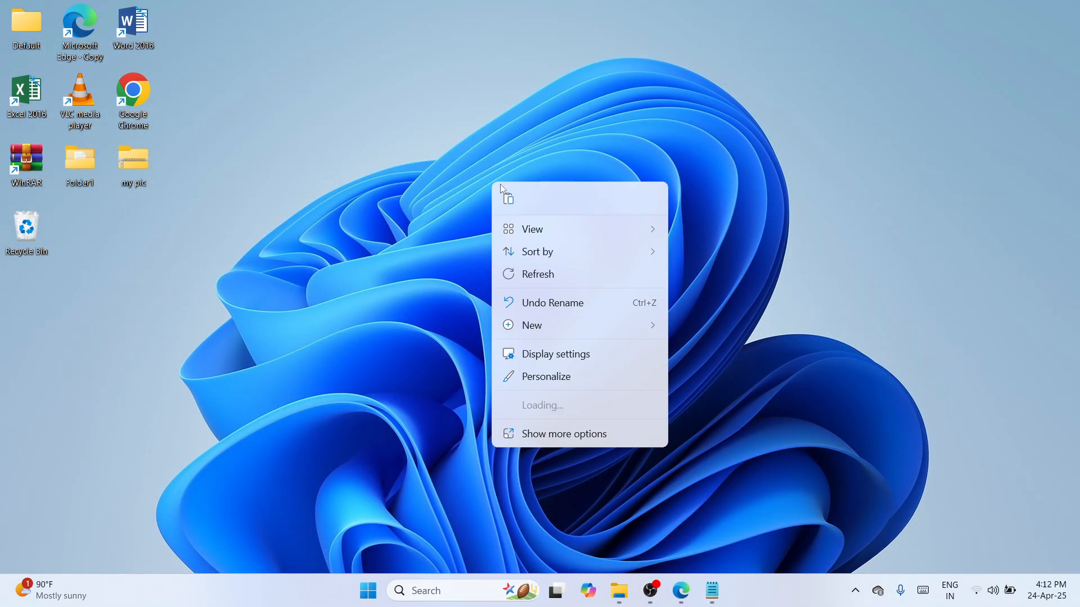
pyautogui.click(509, 199)
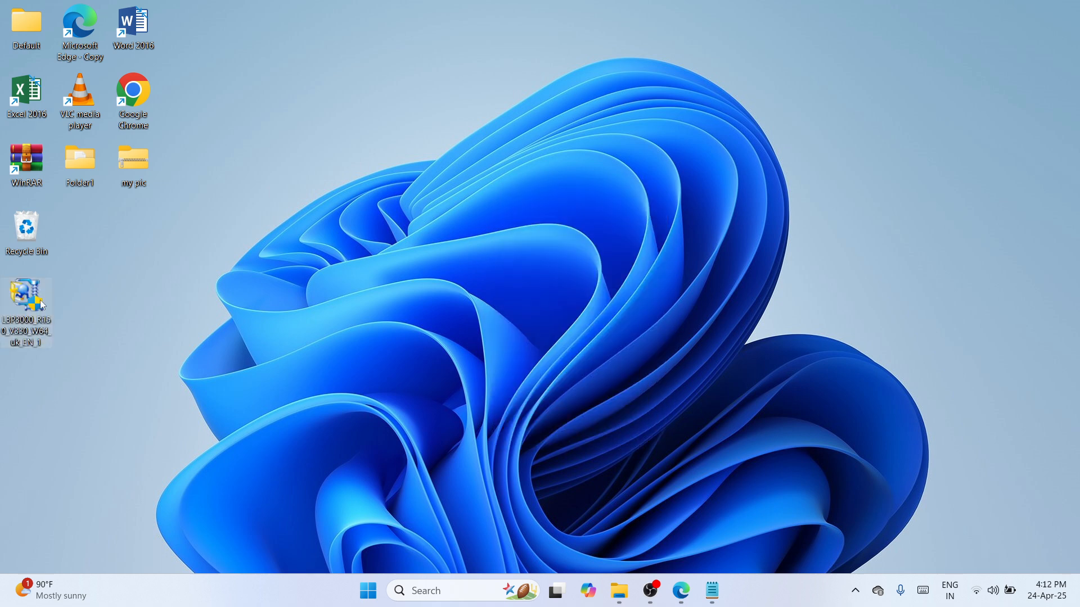
pyautogui.moveTo(41, 304); pyautogui.dragTo(548, 140)
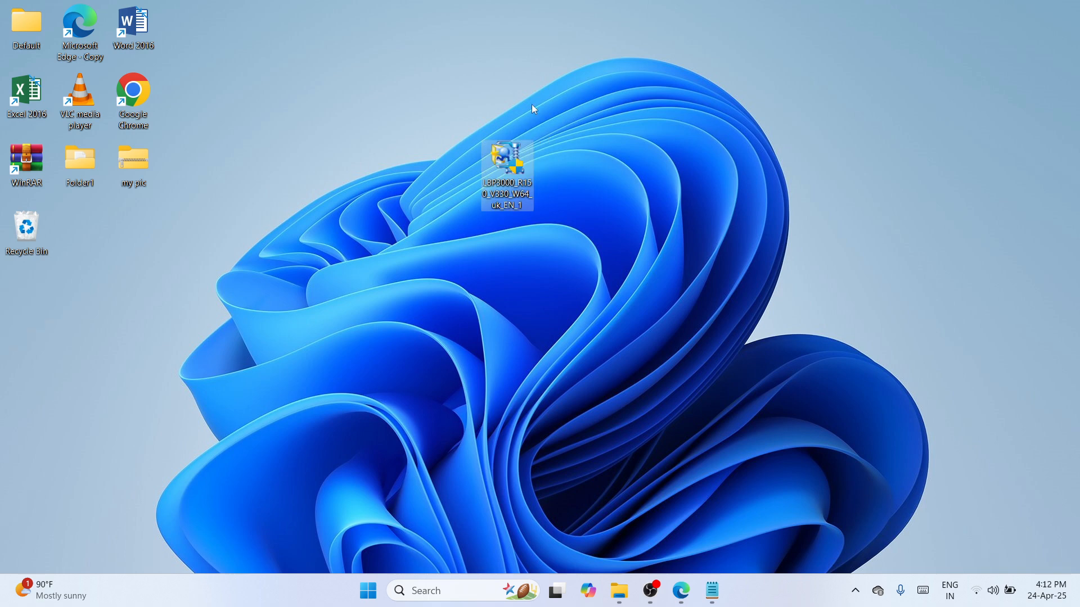
# Extract the driver installer on the desktop with WinRAR into a folder named LBP3000_R150_V330_W64_uk_EN_1.
pyautogui.rightClick(514, 193)
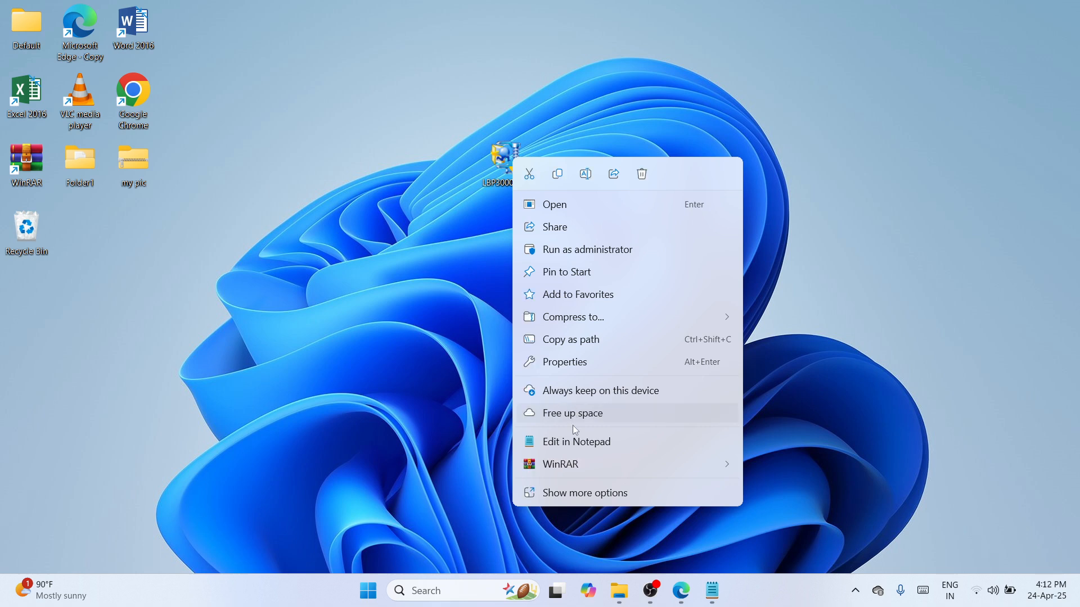
pyautogui.moveTo(574, 464)
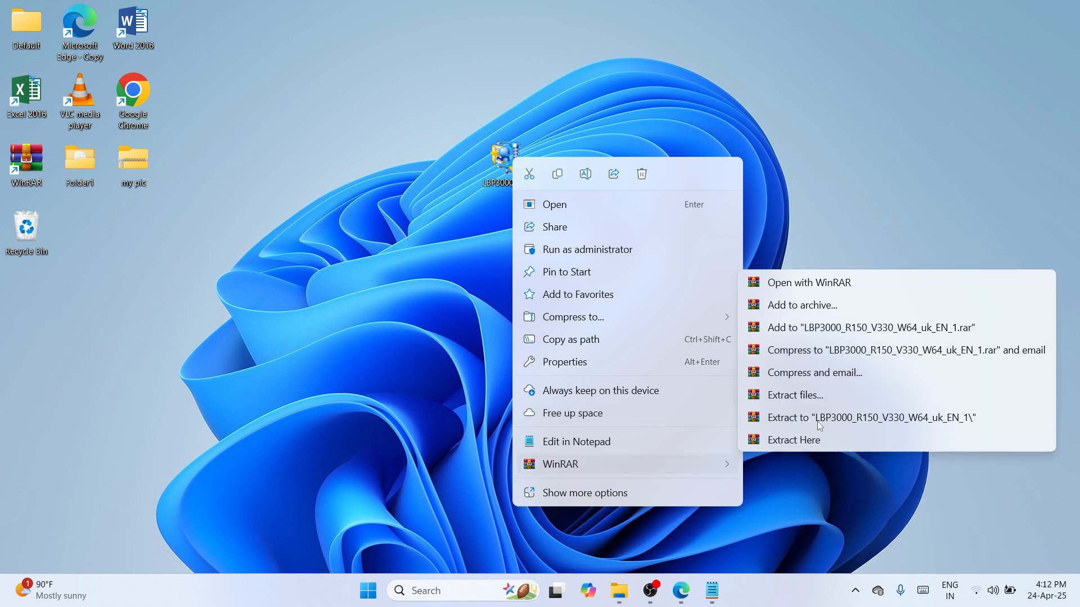
pyautogui.click(856, 420)
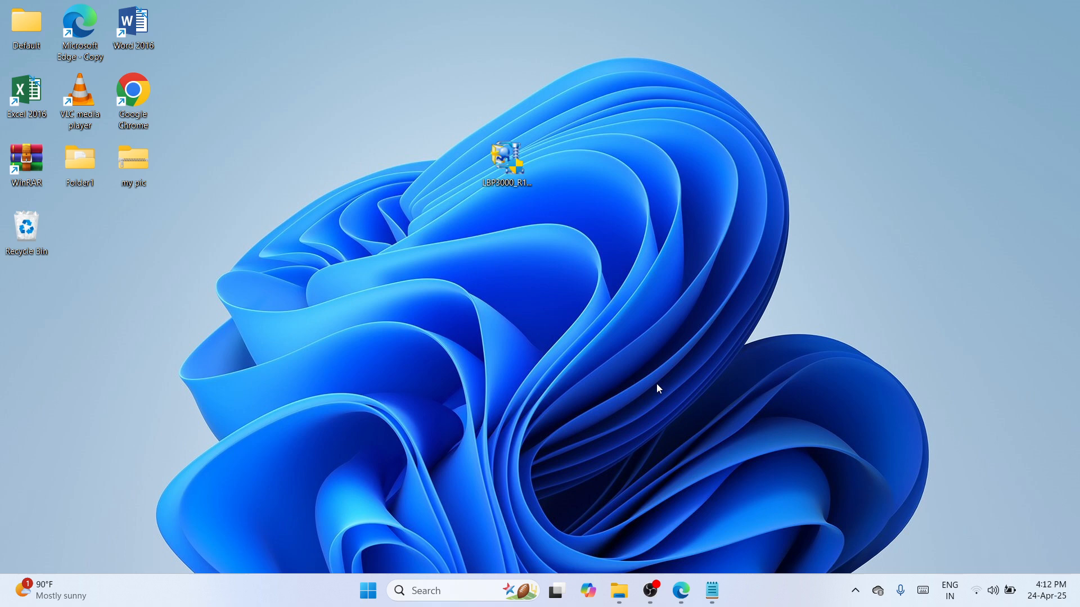
pyautogui.rightClick(540, 353)
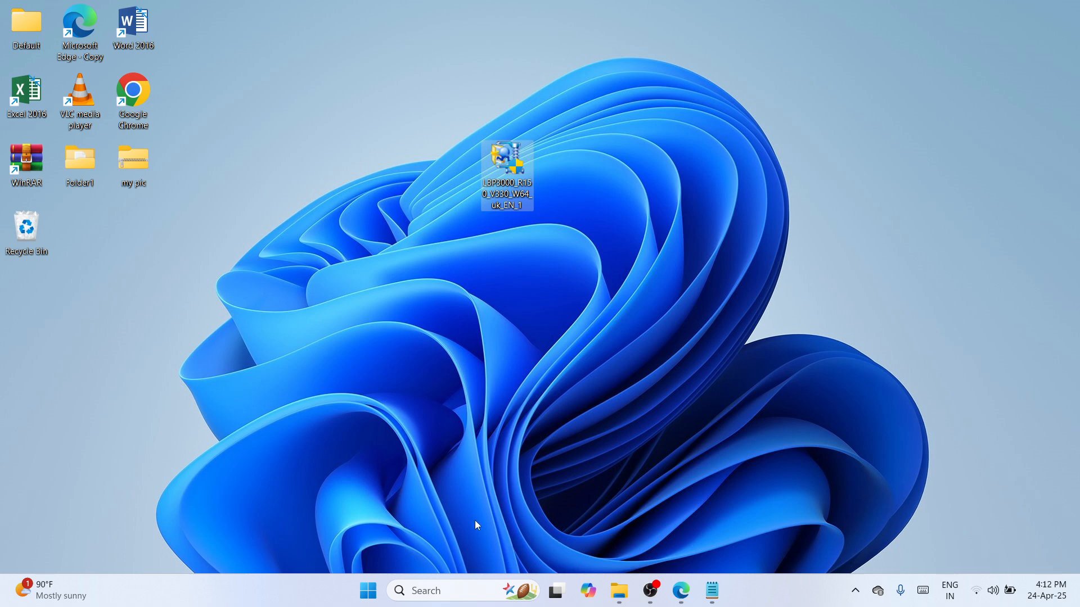
# Check the Desktop folder in File Explorer for the extracted driver folder, and close the window.
pyautogui.click(431, 594)
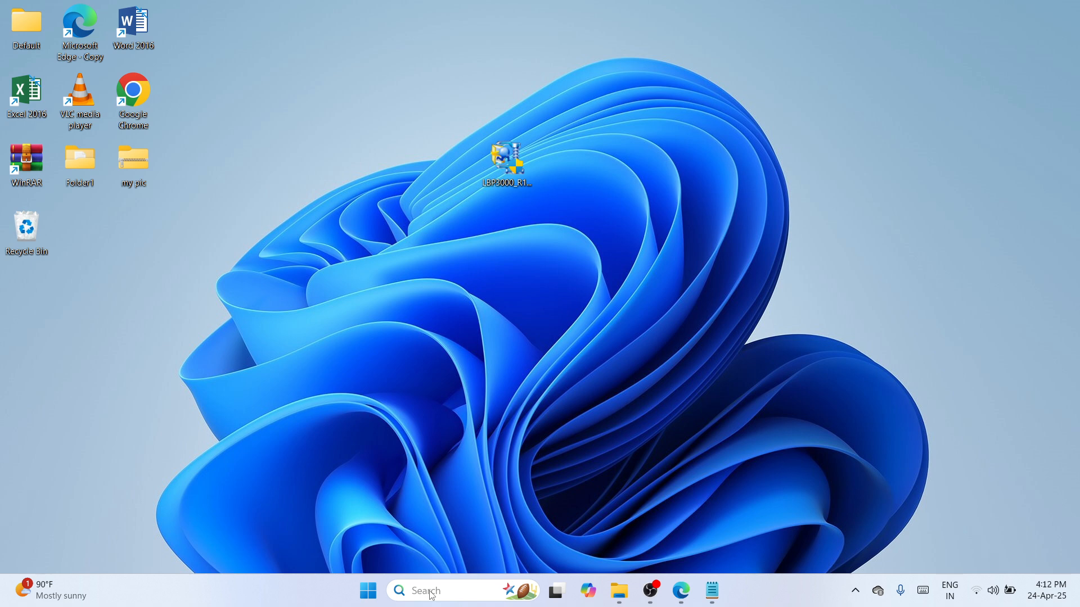
pyautogui.write('f')
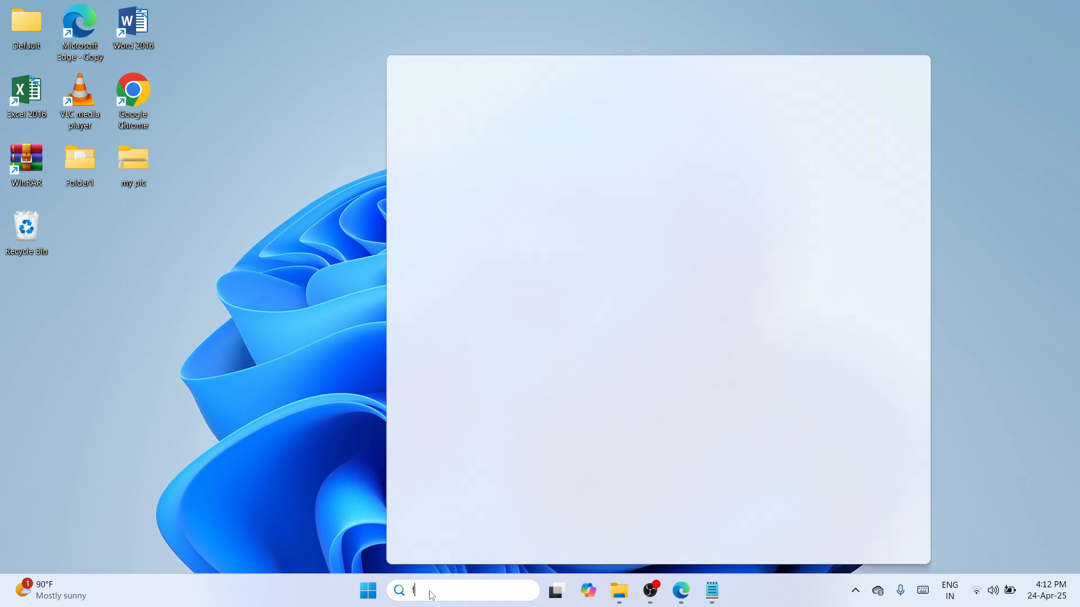
pyautogui.write('ile explo')
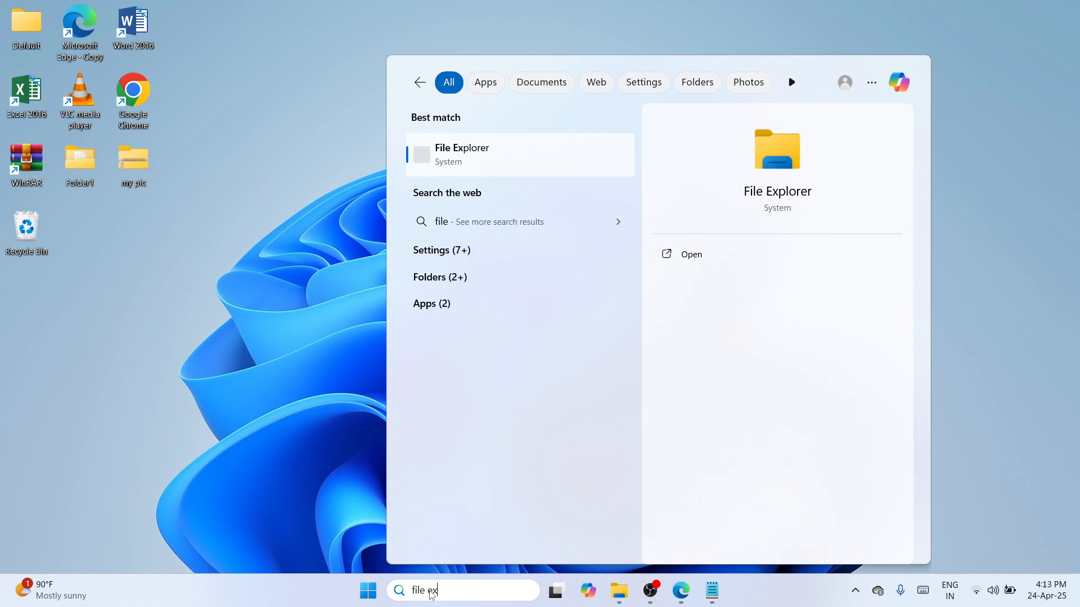
pyautogui.write('rer')
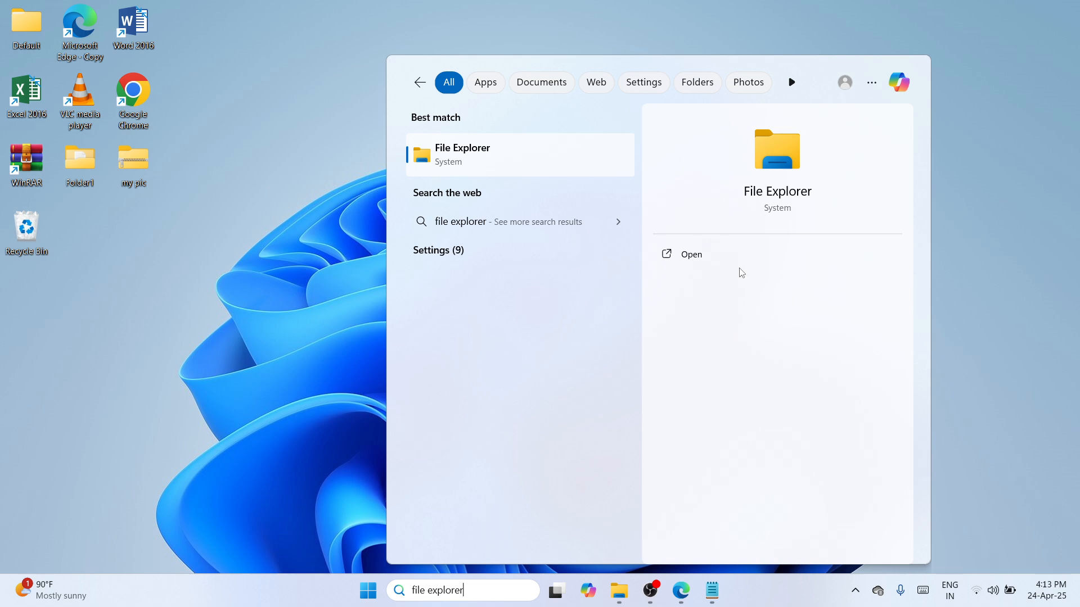
pyautogui.press('Return')
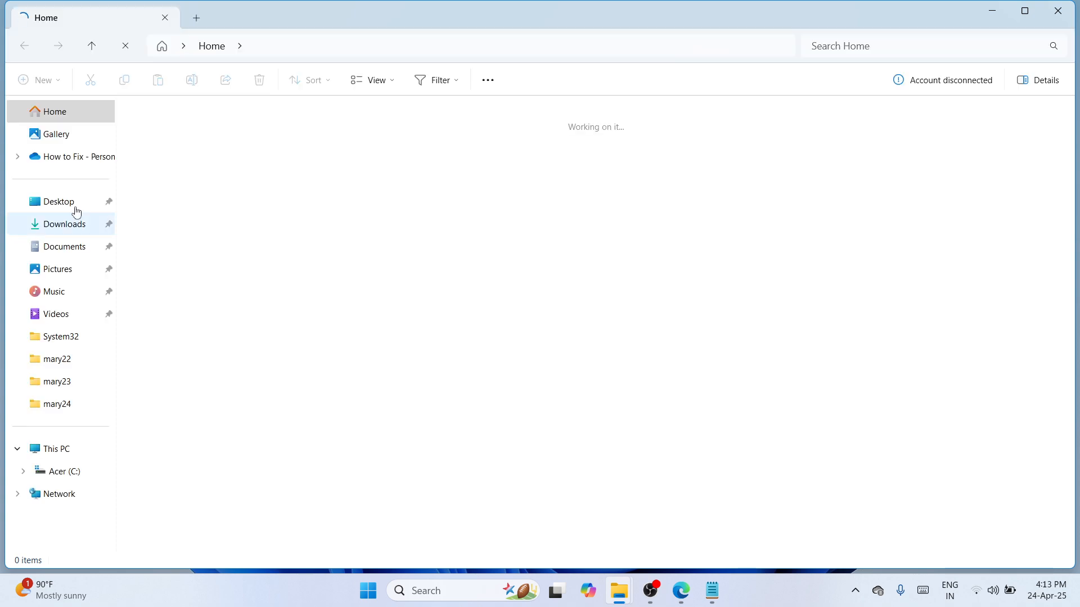
pyautogui.click(76, 211)
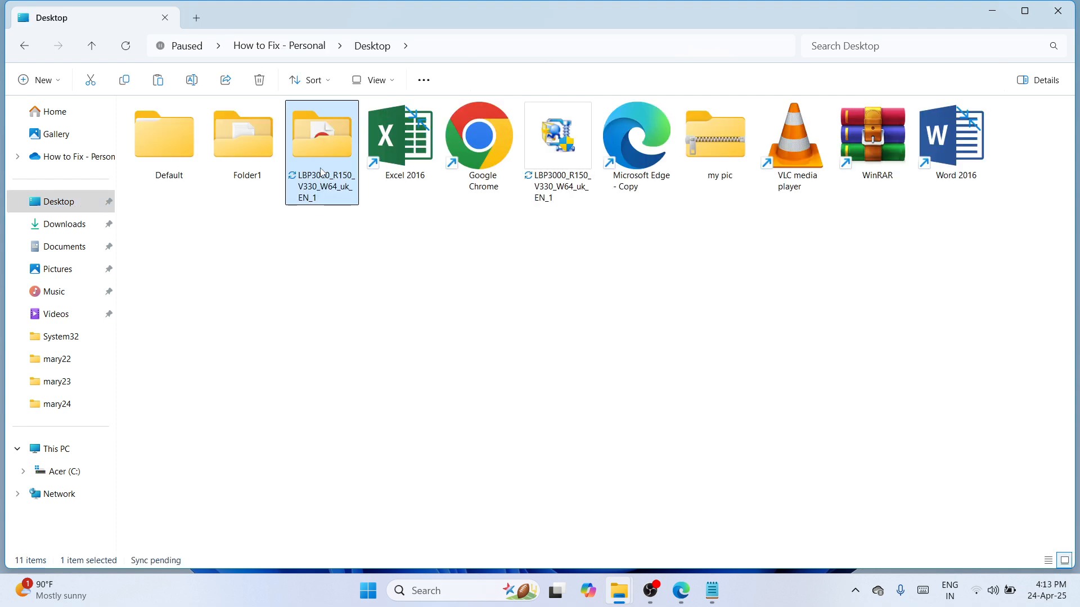
pyautogui.click(1070, 12)
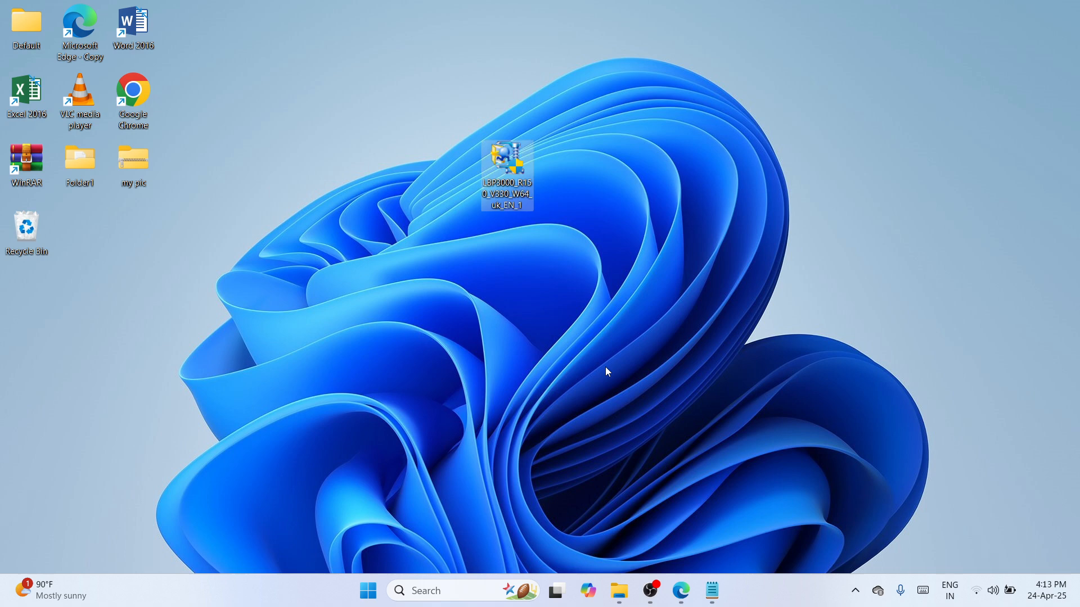
# Open Windows Settings and go from the Bluetooth devices page to More devices and printer settings.
pyautogui.click(427, 597)
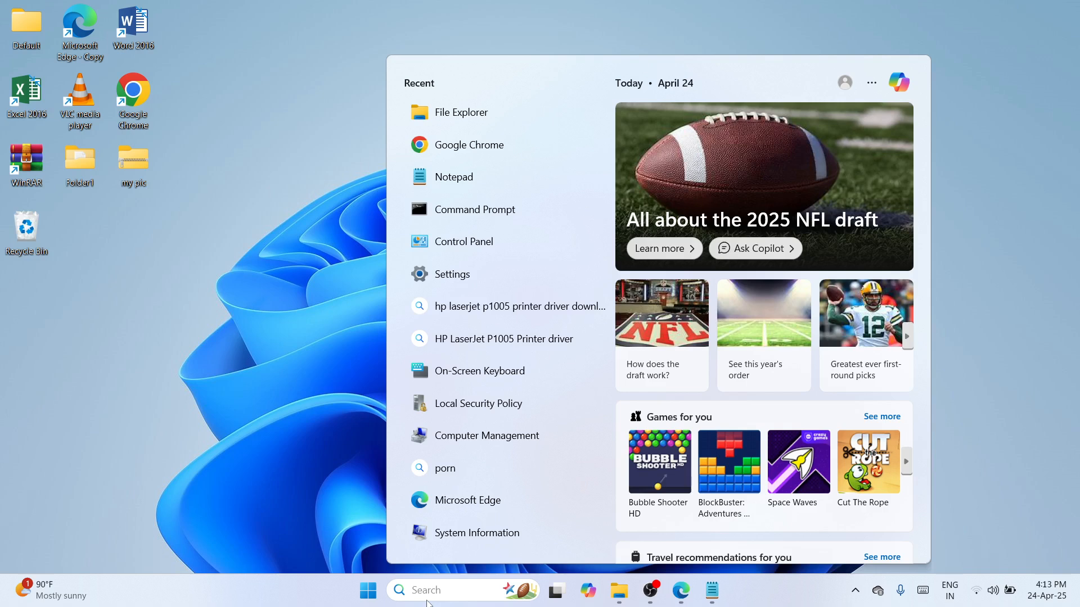
pyautogui.write('se')
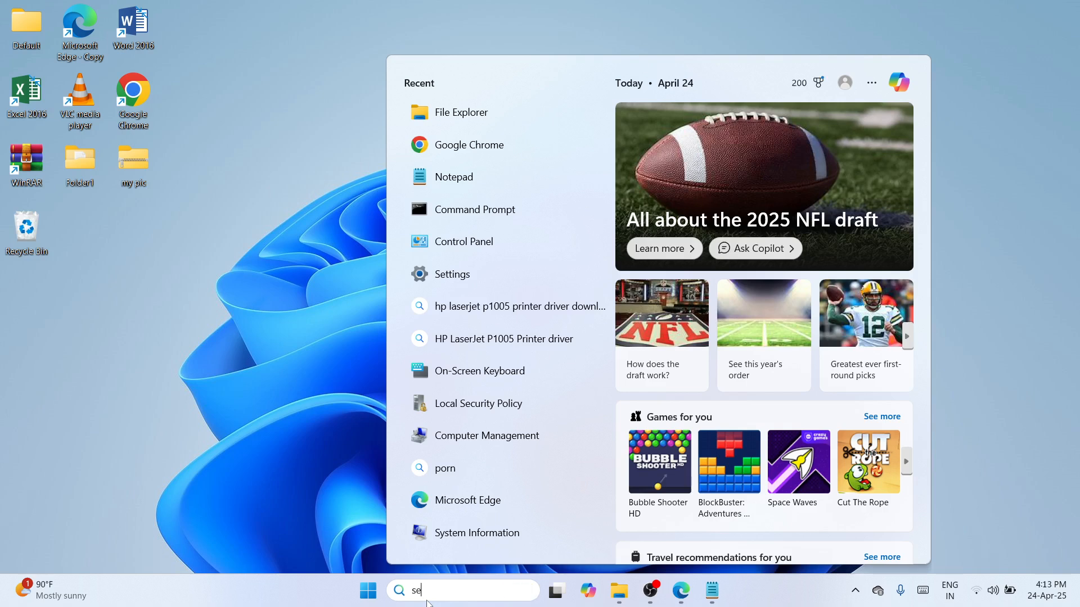
pyautogui.write('ttings')
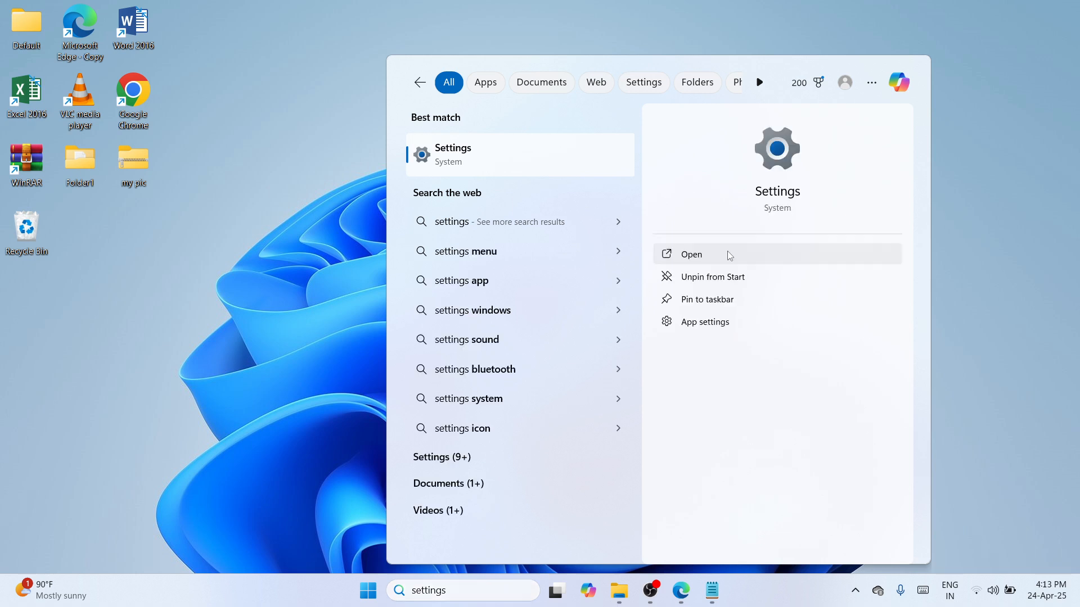
pyautogui.click(727, 252)
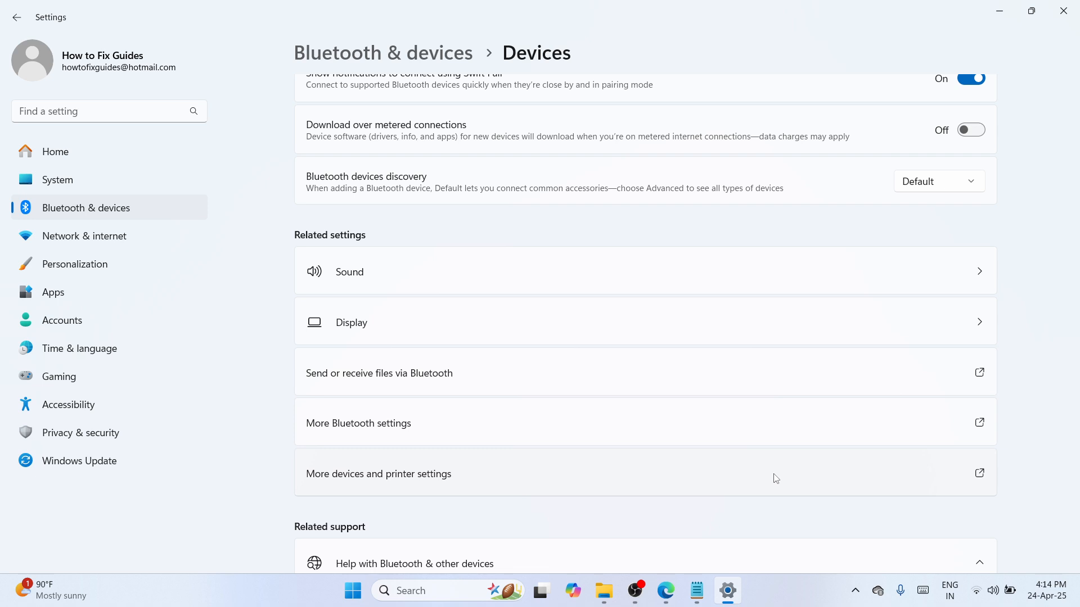
pyautogui.click(776, 479)
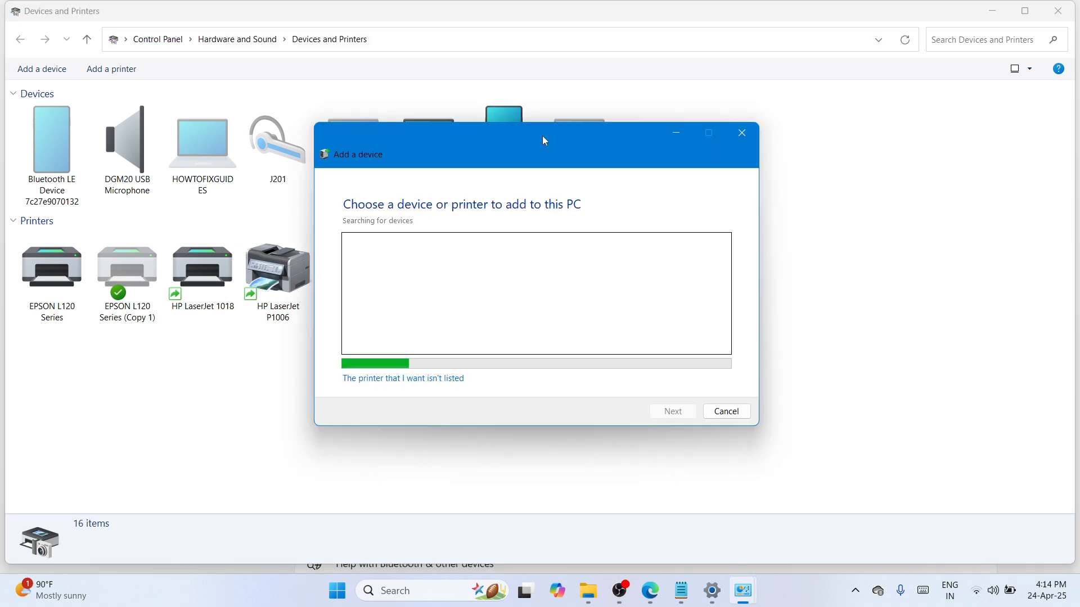
# Add a printer that isn't listed, as a local or network printer with manual settings.
pyautogui.click(409, 380)
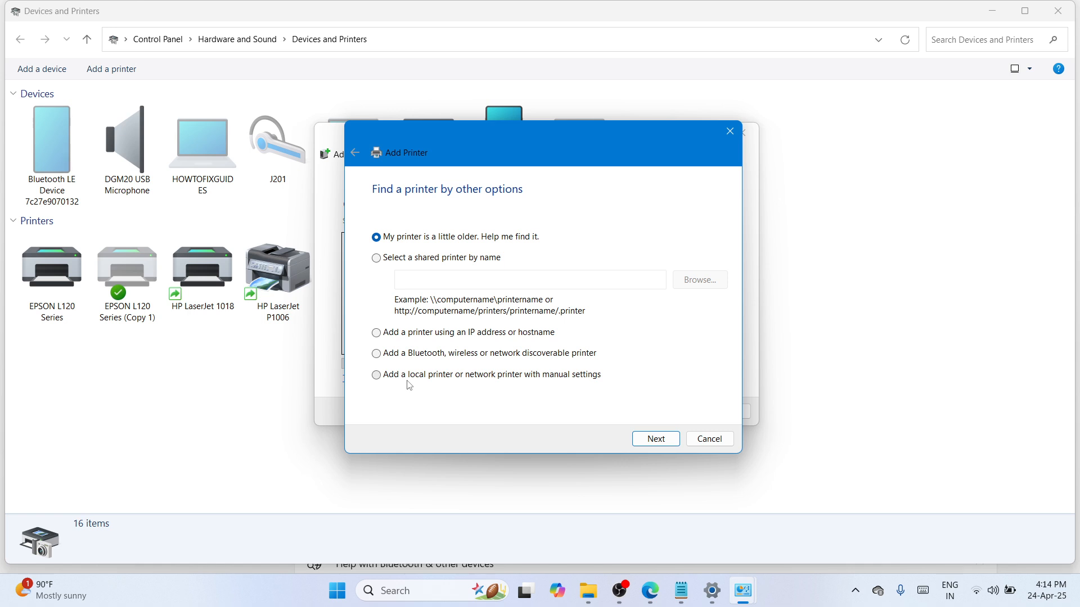
pyautogui.click(409, 376)
pyautogui.click(656, 440)
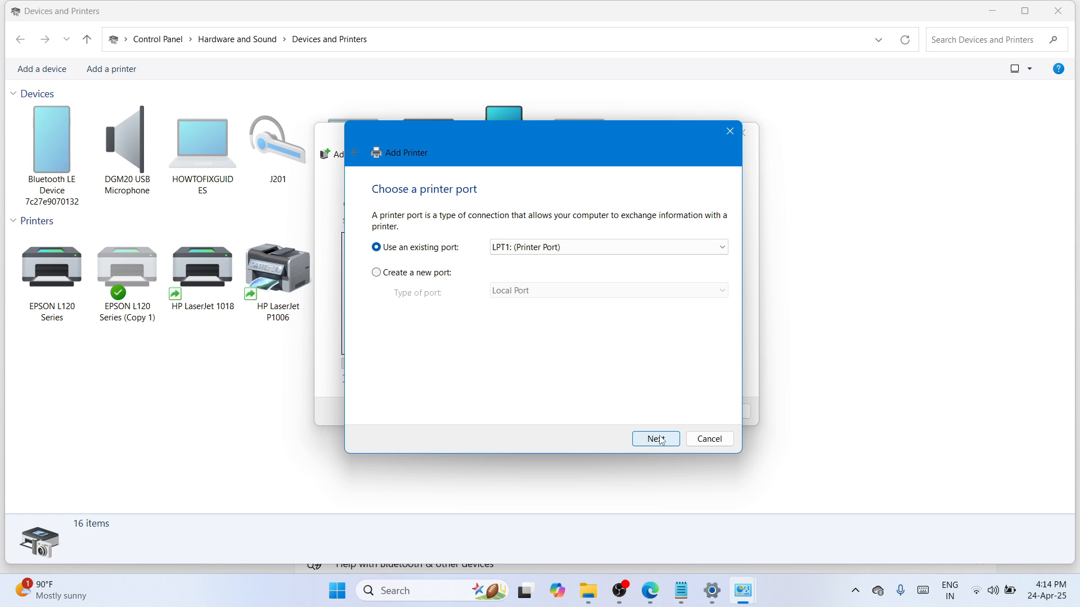
# Use the existing port USB001 (Virtual printer port for USB) for the new printer and continue to driver selection.
pyautogui.click(609, 248)
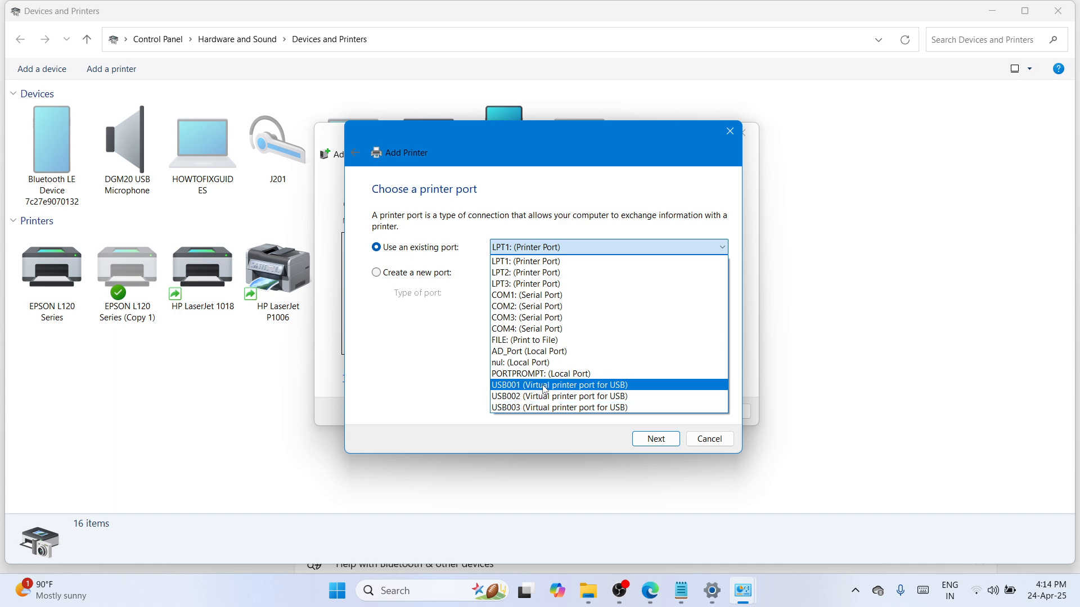
pyautogui.click(544, 389)
pyautogui.click(648, 440)
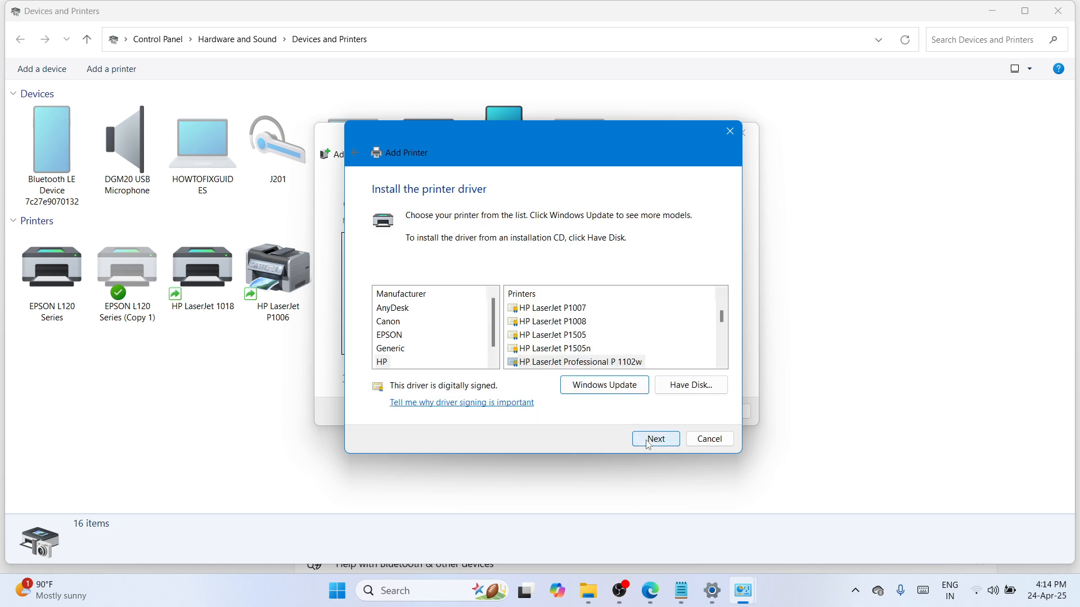
# Choose to install the driver from disk and browse to the x64 Driver folder inside the extracted LBP3000 folder on the Desktop.
pyautogui.click(674, 387)
pyautogui.click(657, 363)
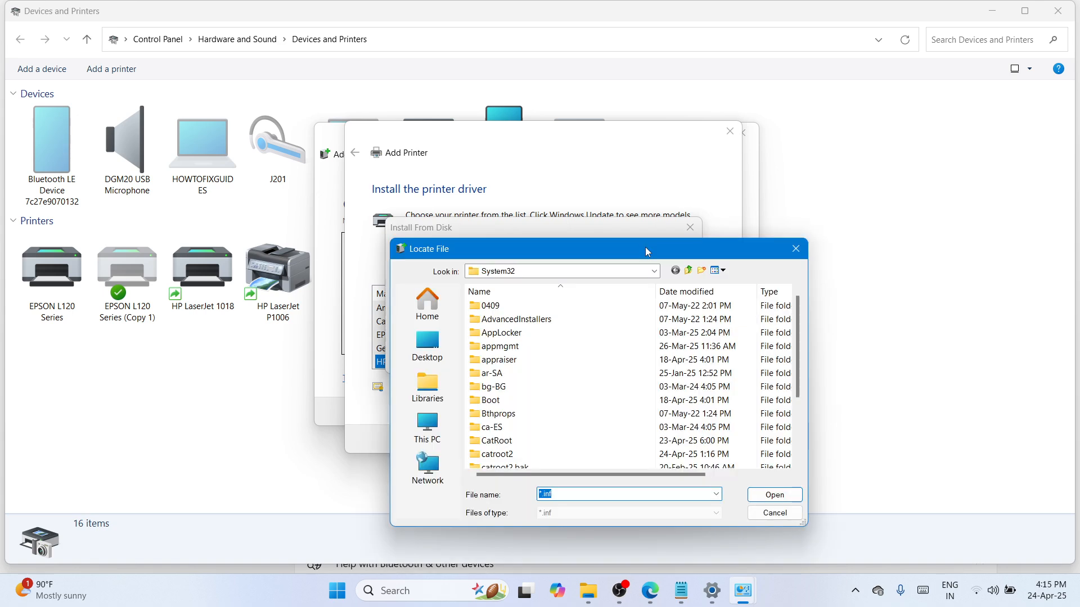
pyautogui.moveTo(645, 247); pyautogui.dragTo(637, 184)
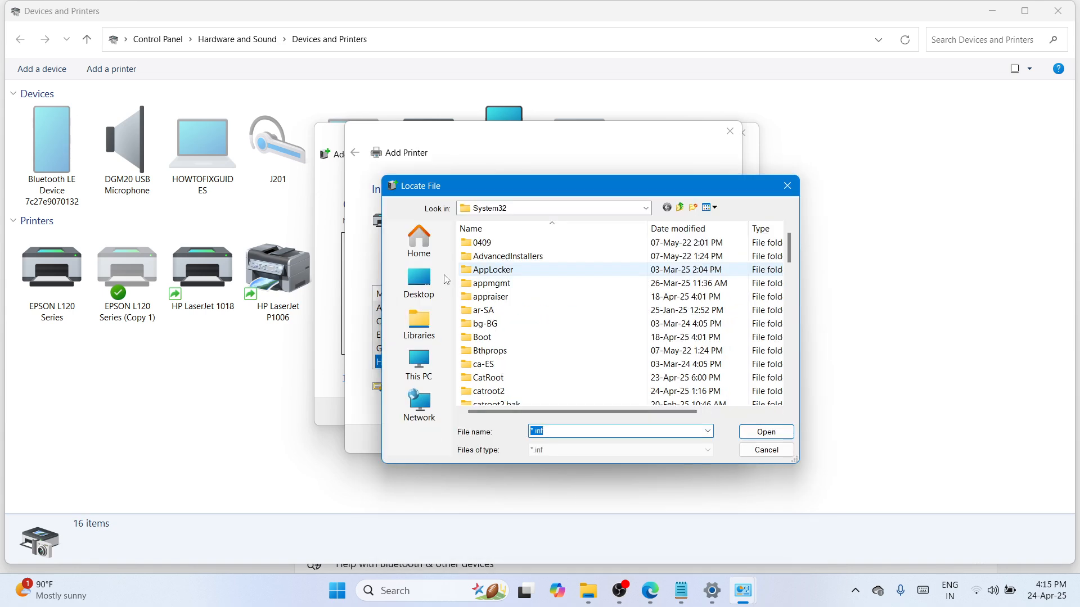
pyautogui.click(444, 280)
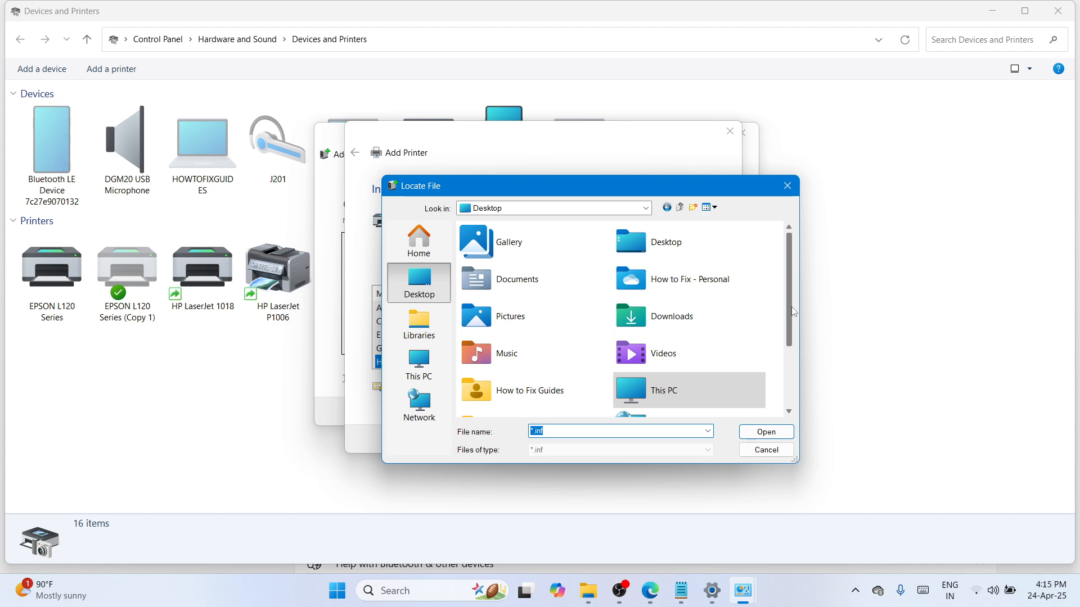
pyautogui.scroll(-3, 530, 413)
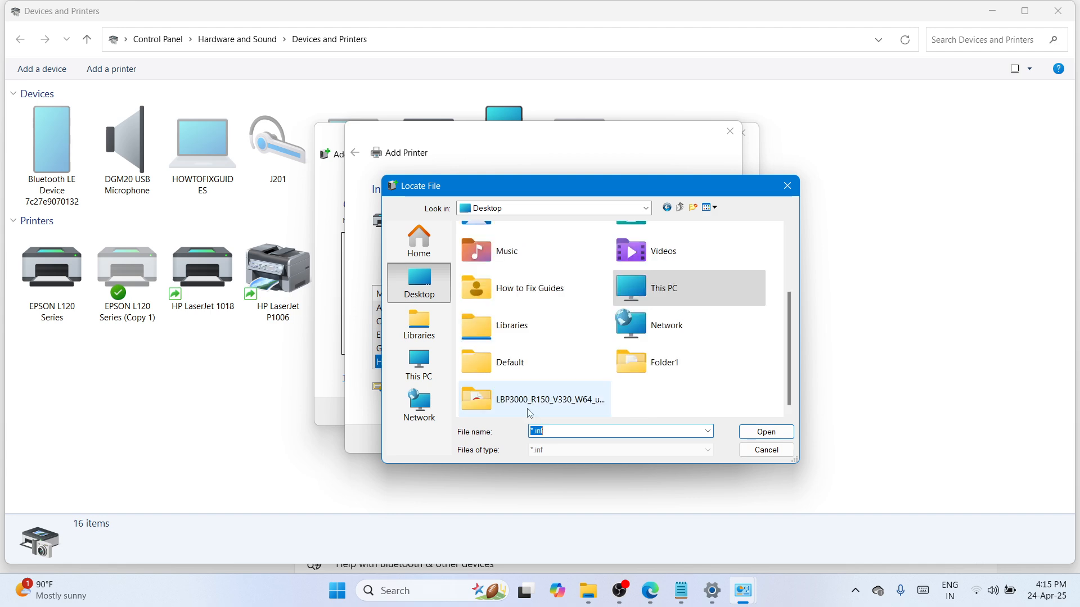
pyautogui.click(516, 412)
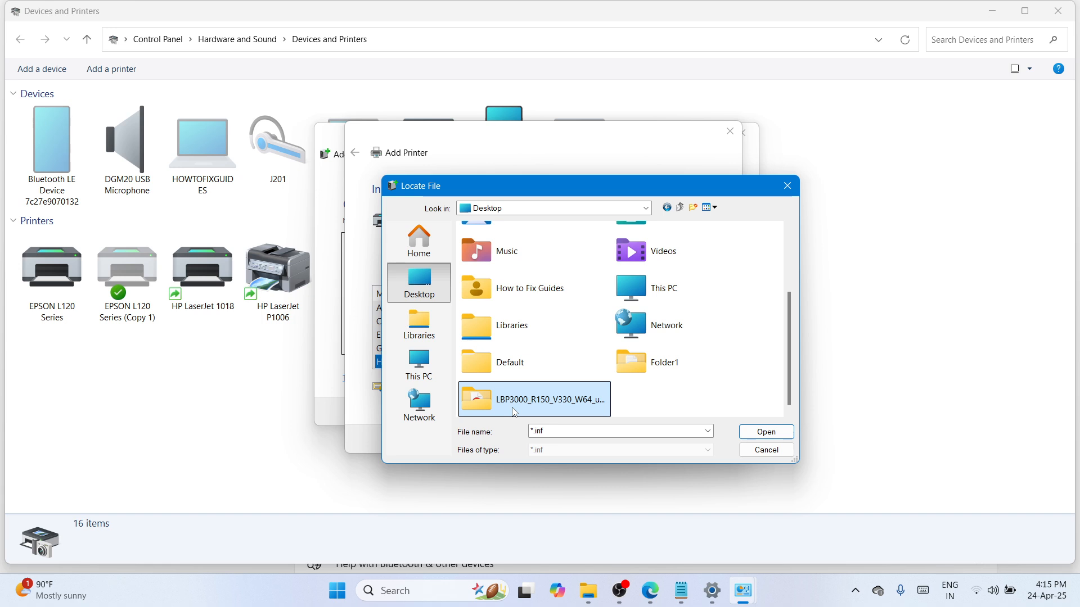
pyautogui.doubleClick(515, 412)
pyautogui.doubleClick(522, 260)
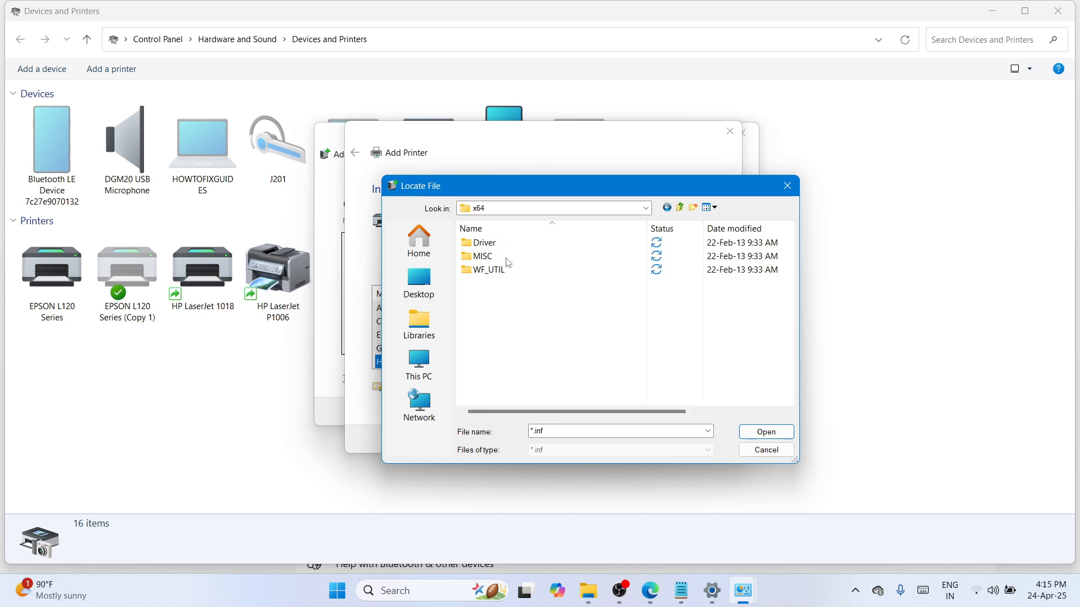
pyautogui.doubleClick(504, 246)
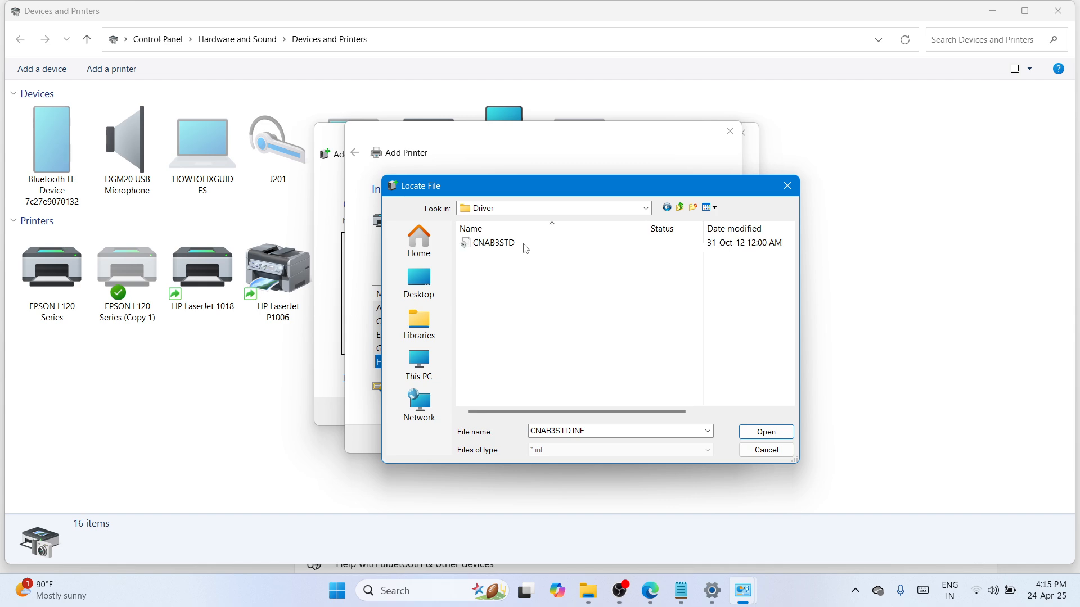
# Open the CNAB3STD setup information file and confirm its folder as the source of the manufacturer's files.
pyautogui.click(514, 248)
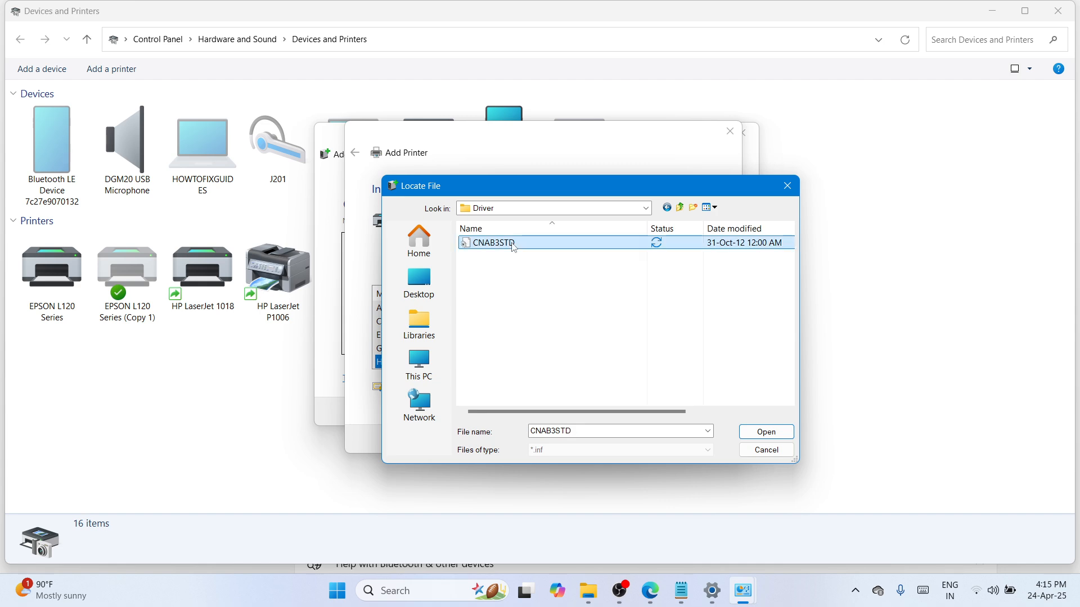
pyautogui.click(774, 433)
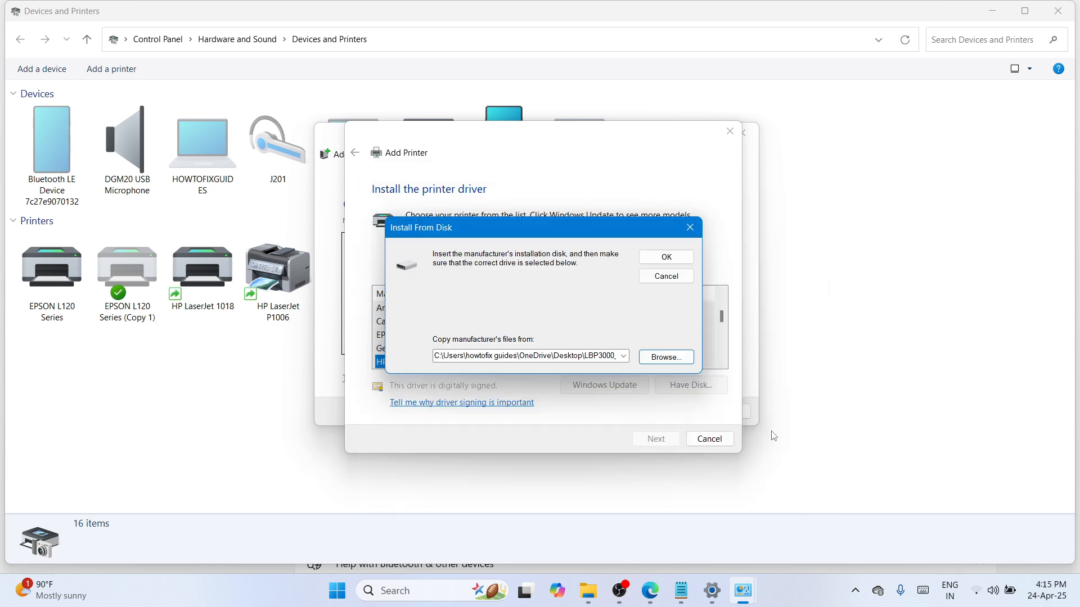
pyautogui.click(675, 259)
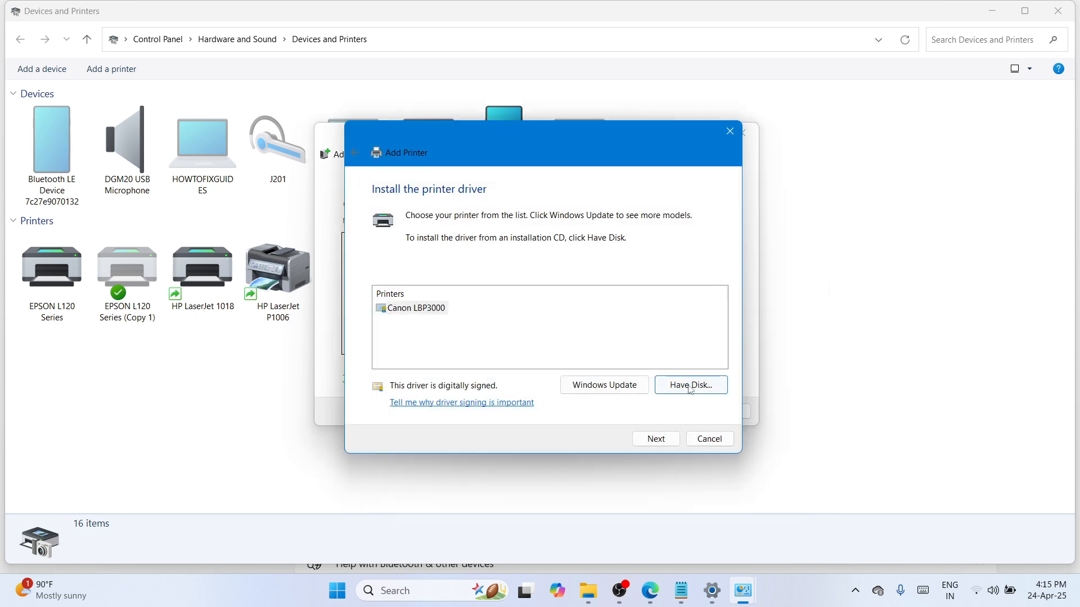
# Install the Canon LBP3000 driver with the suggested printer name and allow the printer driver software installation to make changes.
pyautogui.click(656, 440)
pyautogui.click(650, 445)
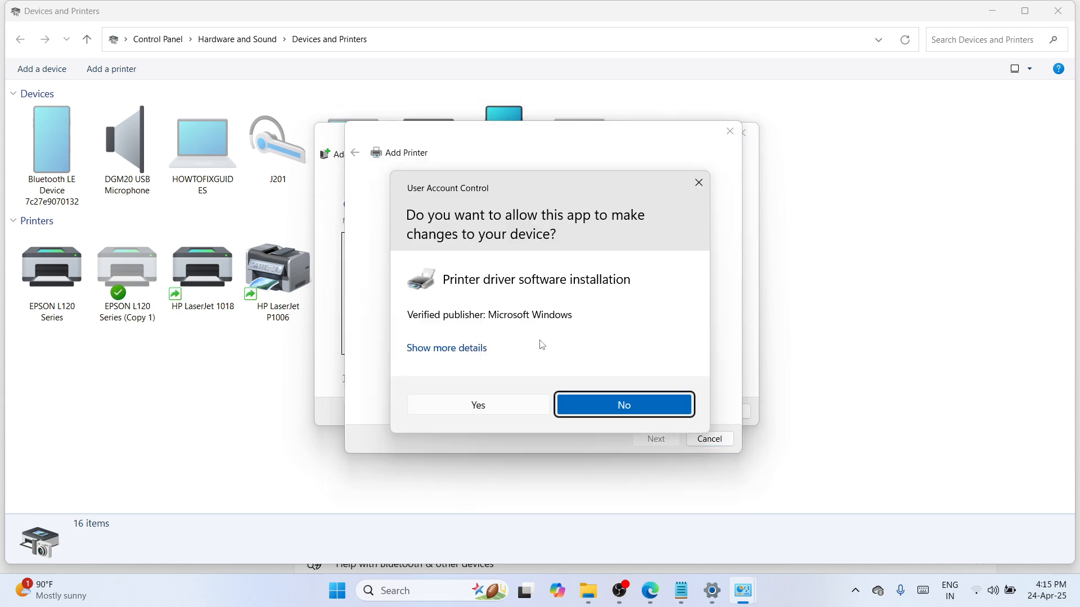
pyautogui.click(498, 409)
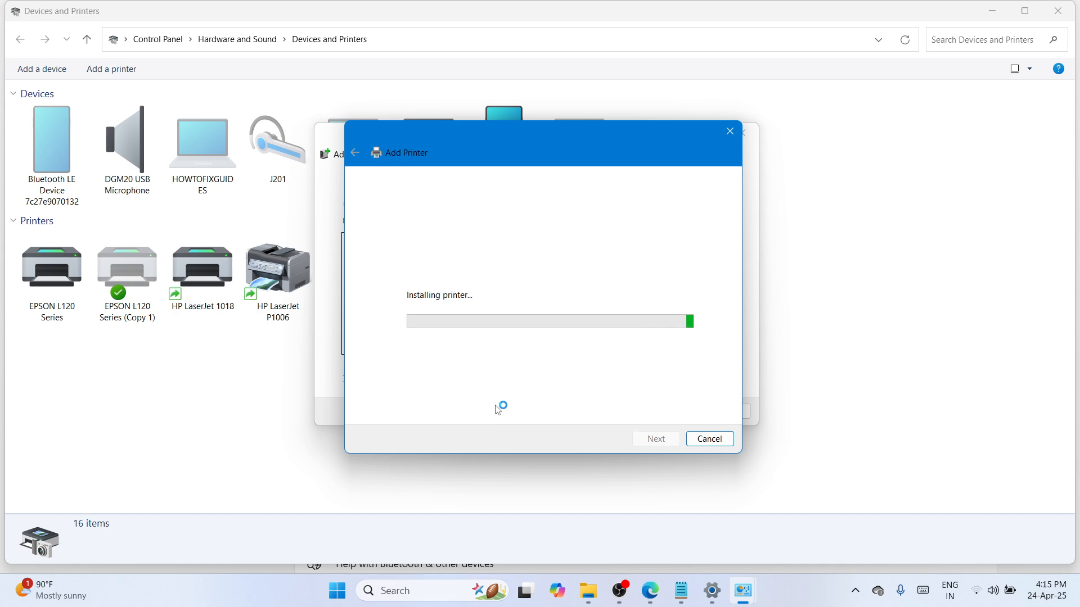
# Share the printer on the network as Canon LBP3000 and finish the wizard without making it the default printer.
pyautogui.moveTo(535, 143); pyautogui.dragTo(531, 127)
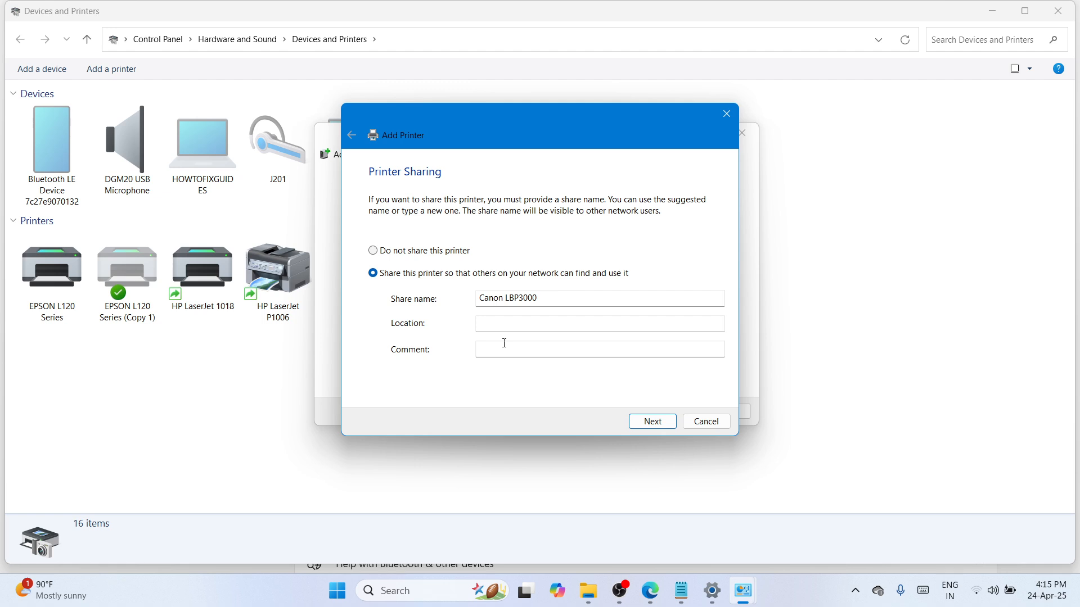
pyautogui.click(652, 422)
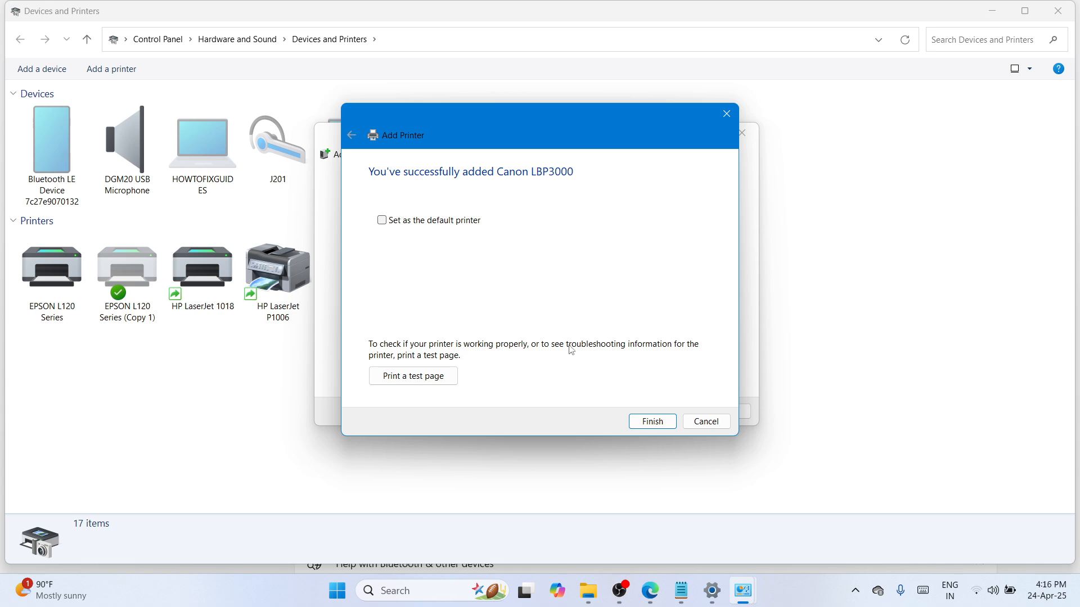
pyautogui.click(654, 429)
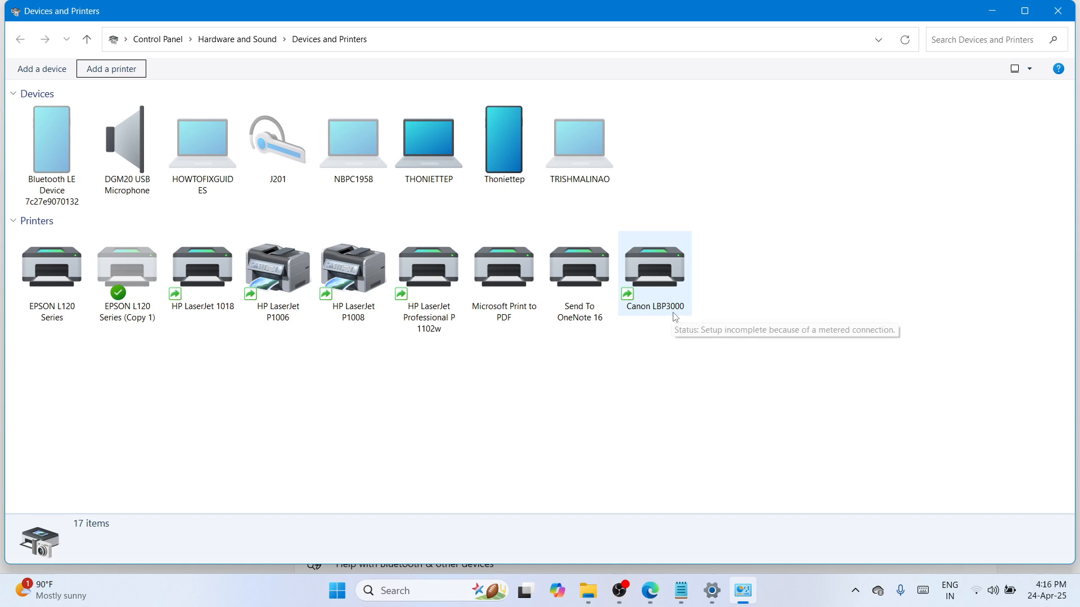
# Close the Devices and Printers window and the Settings window.
pyautogui.click(1068, 8)
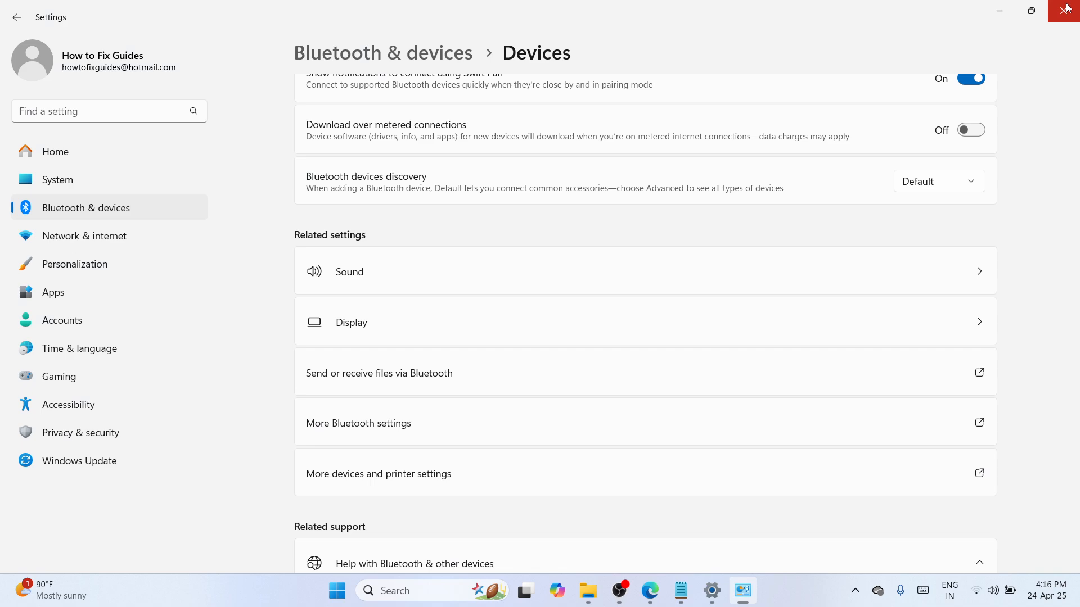
pyautogui.click(1067, 8)
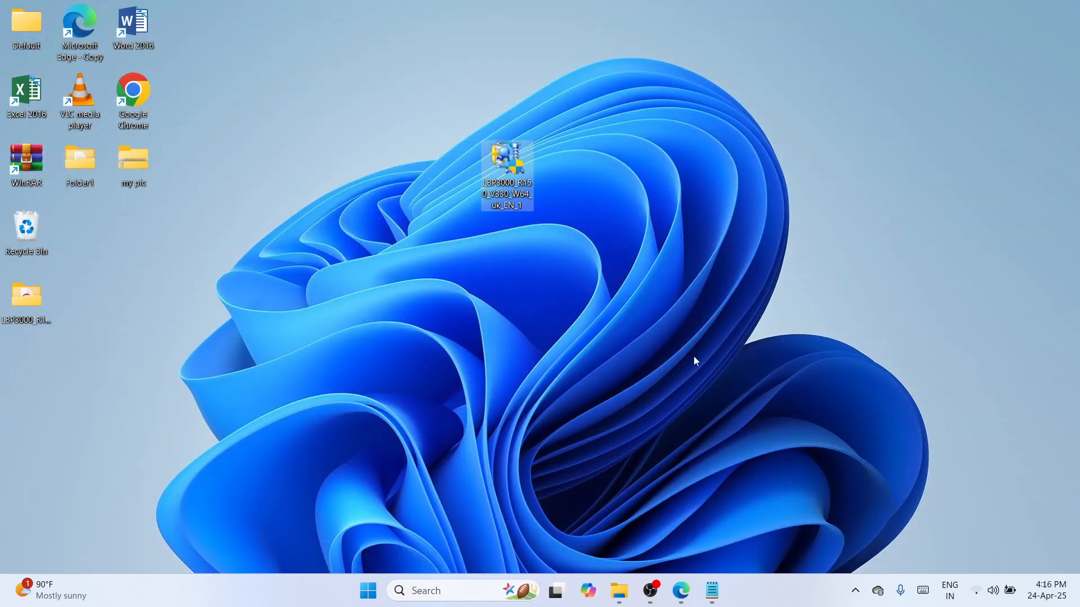
pyautogui.click(650, 601)
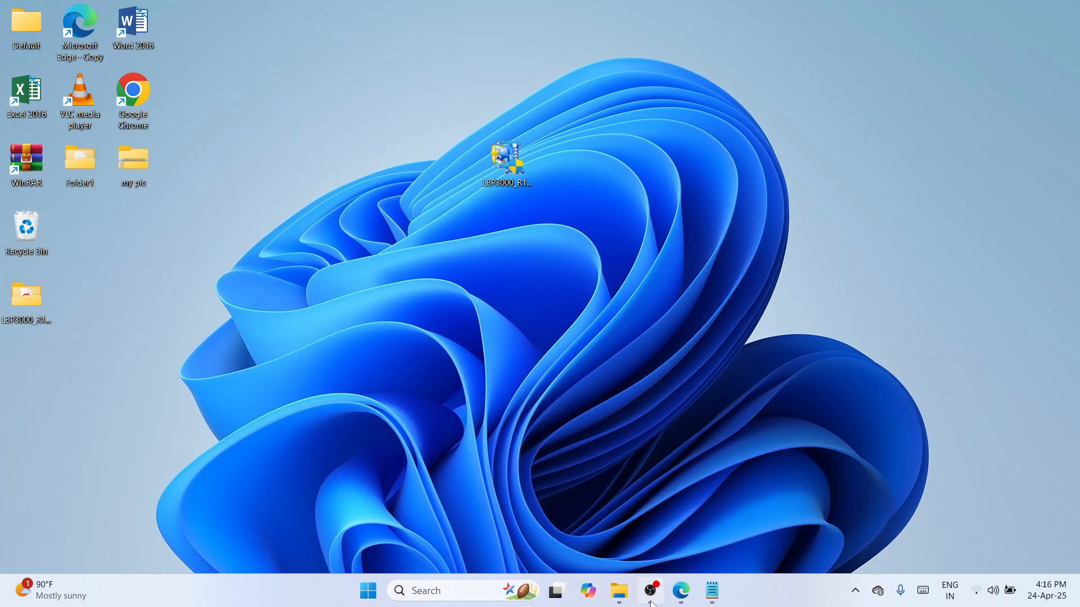